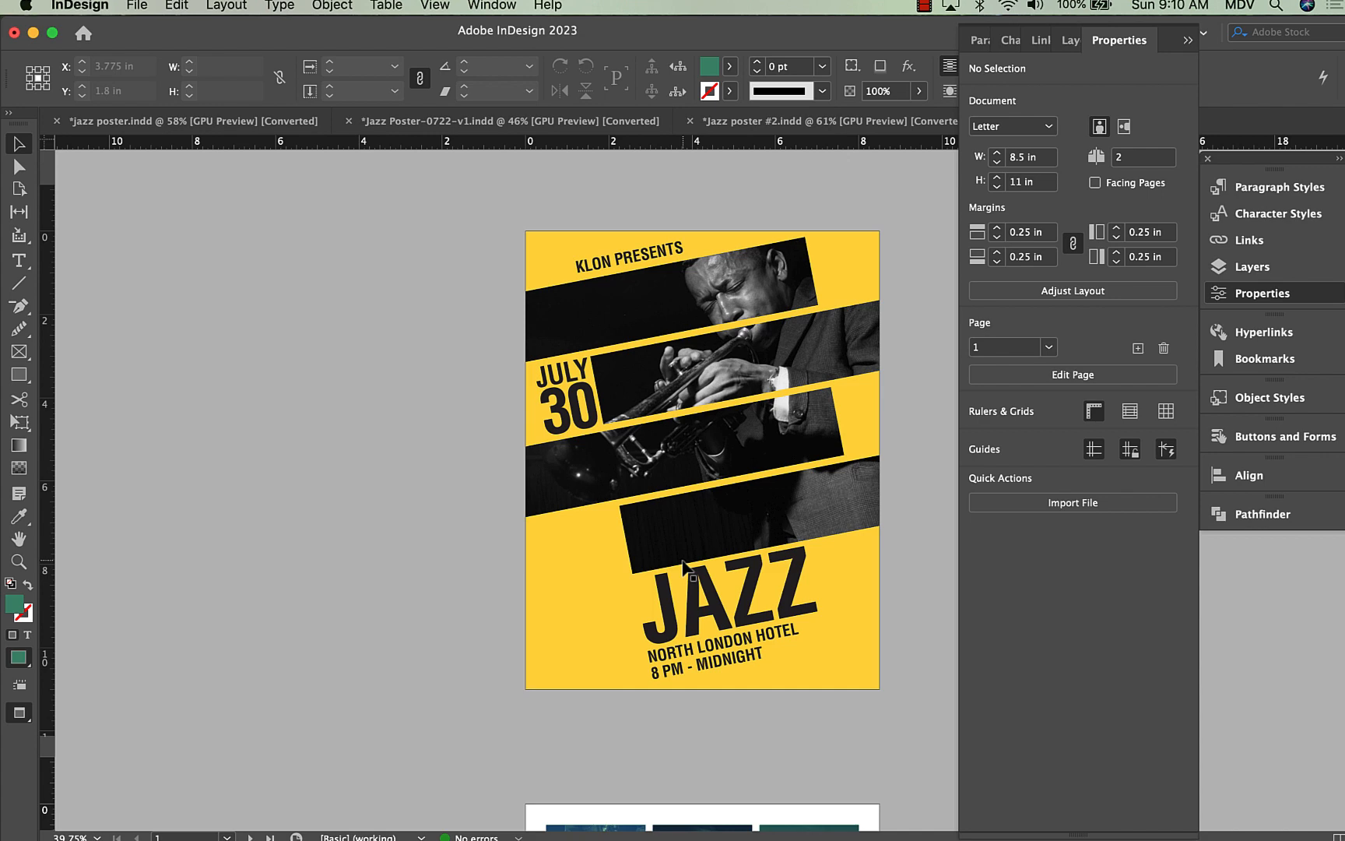
Review both poster pages in normal view with frame edges and guides, and in preview without them.
key(w)
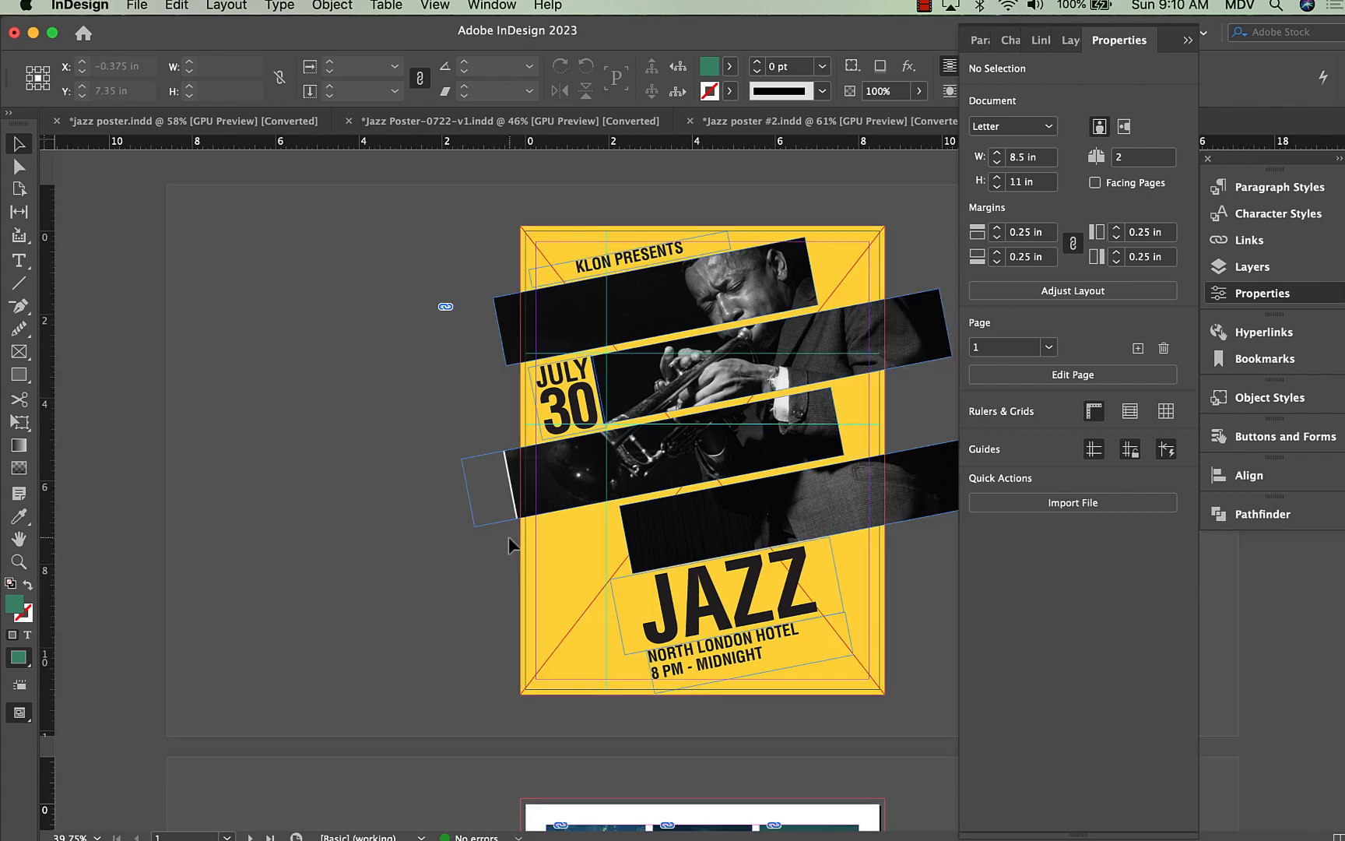
scroll(400, 511, down, 5)
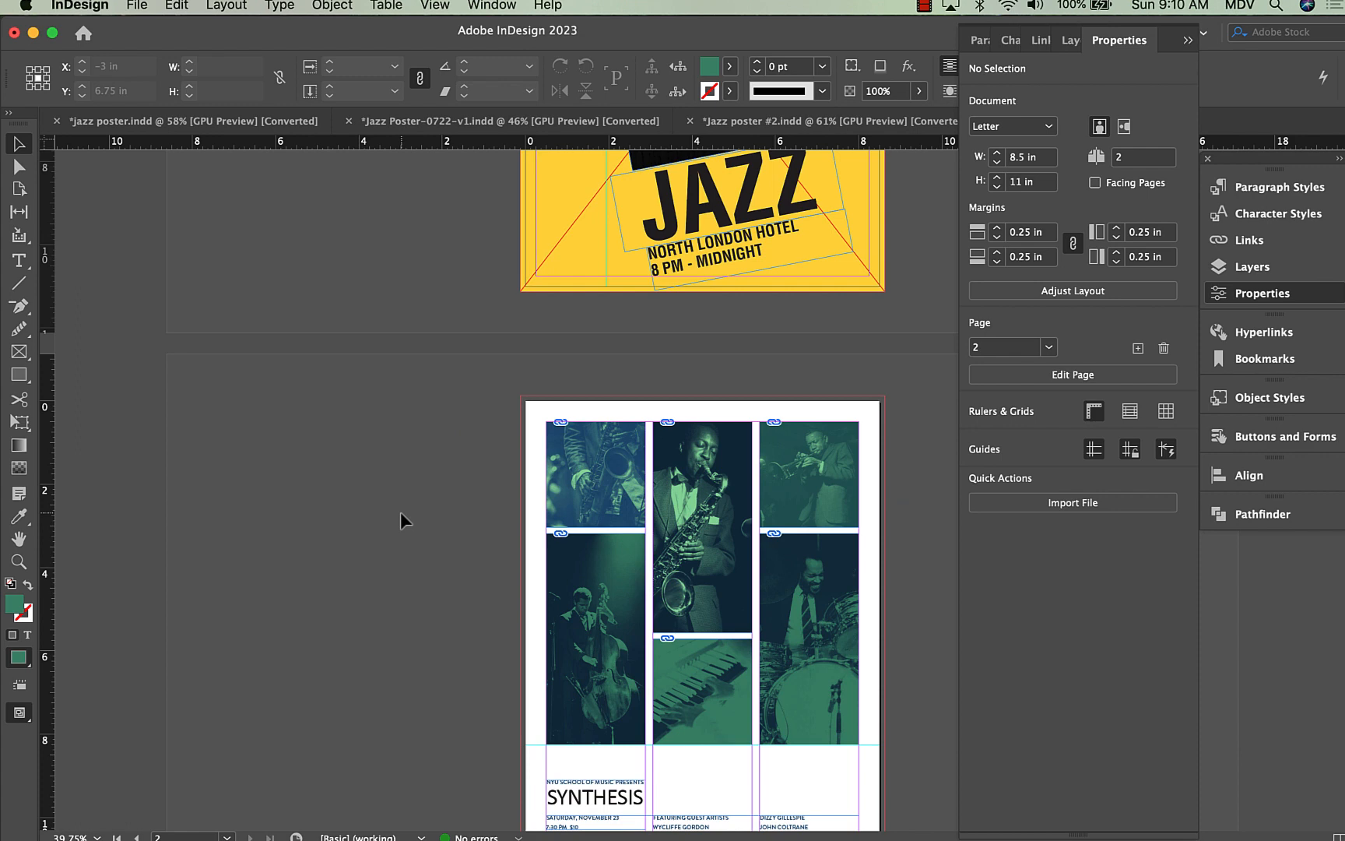
key(w)
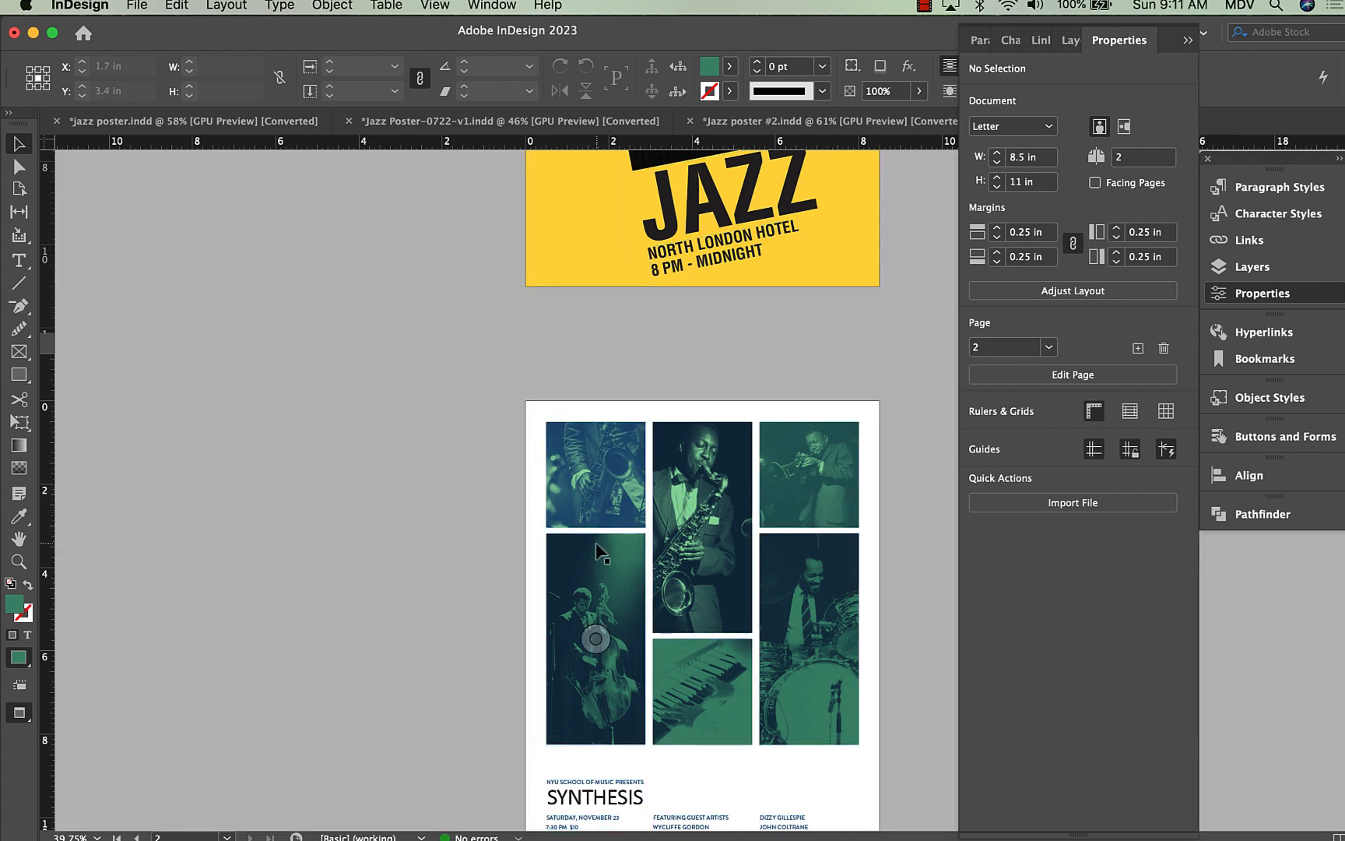
scroll(595, 543, up, 5)
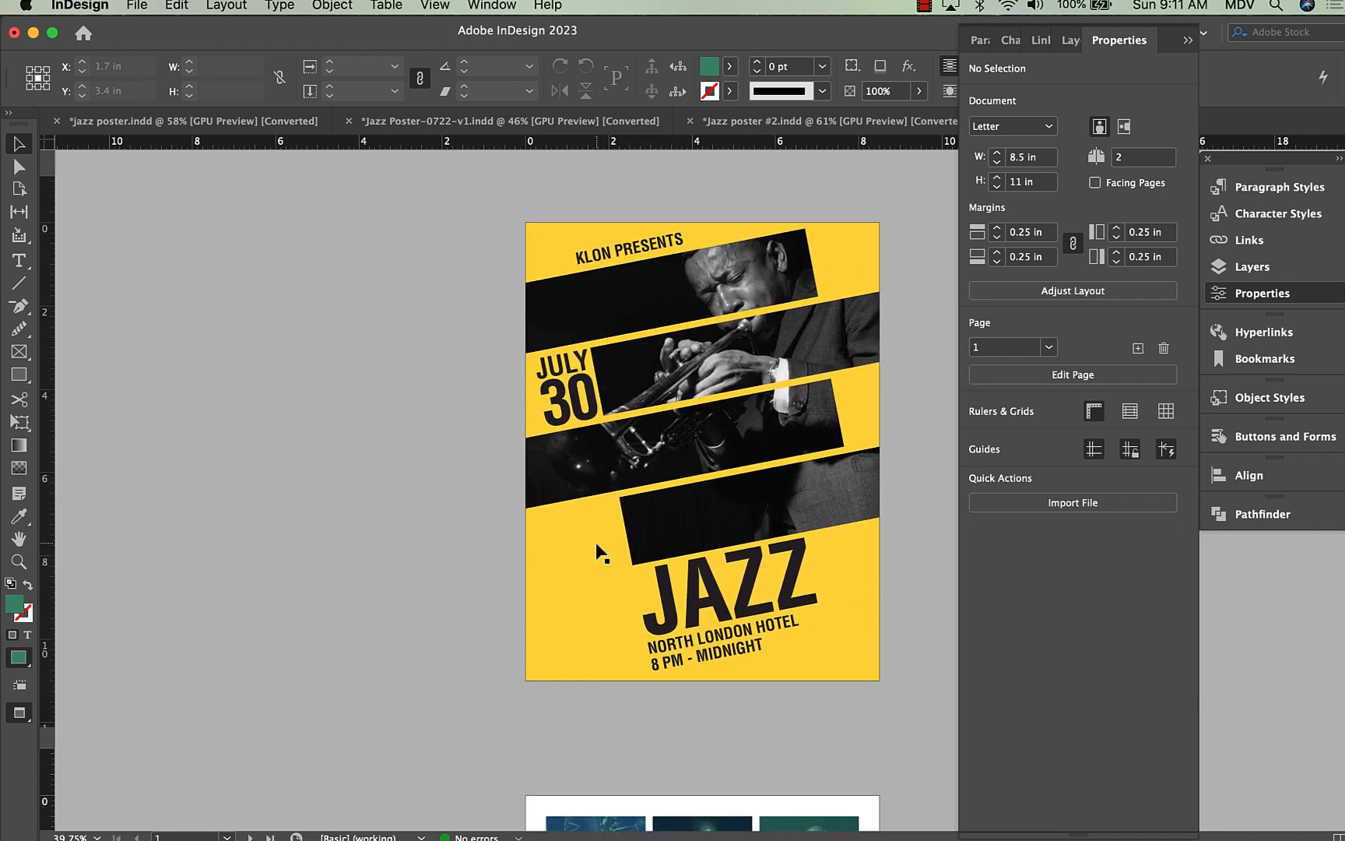
Display the list of linked images used in the document.
click(1040, 40)
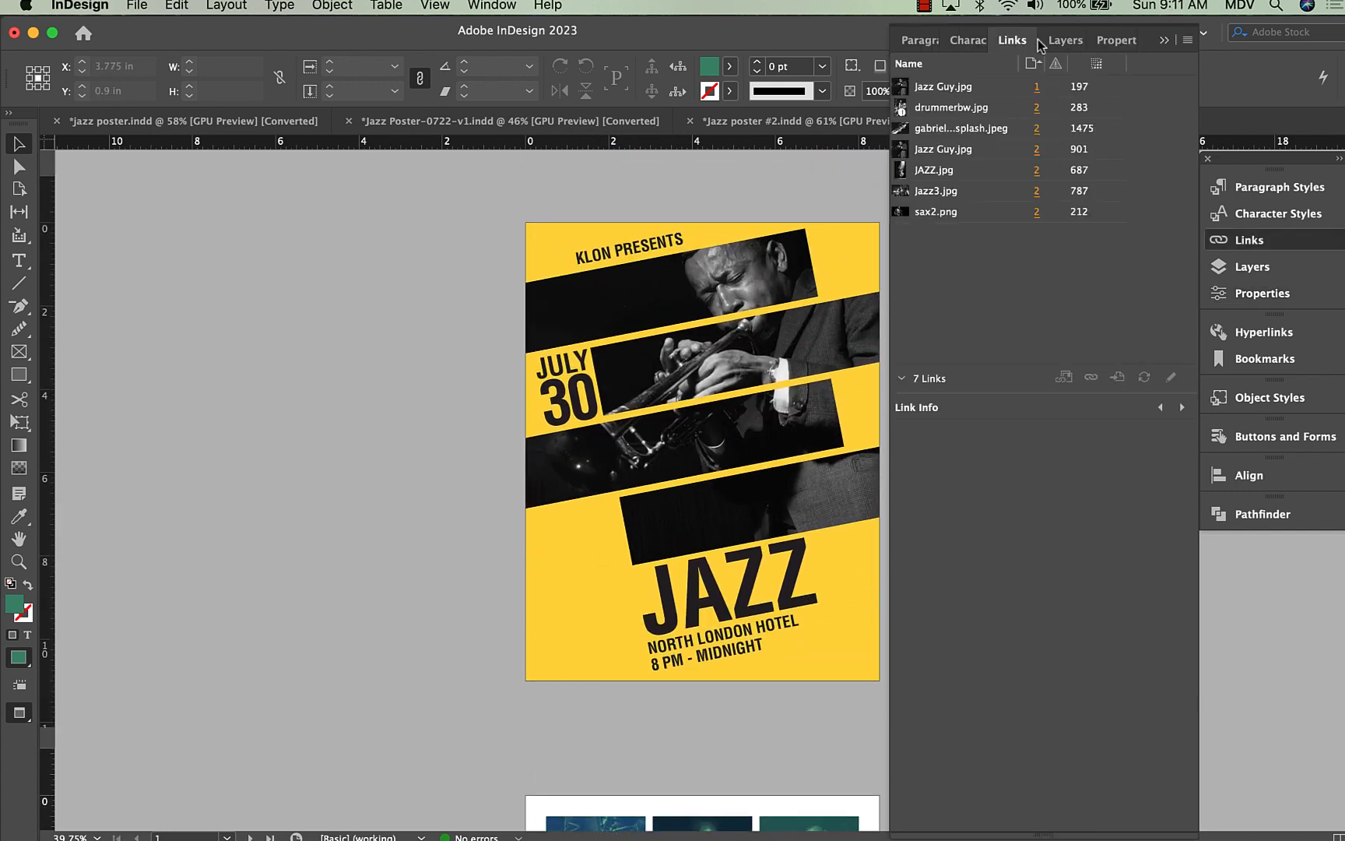
click(497, 6)
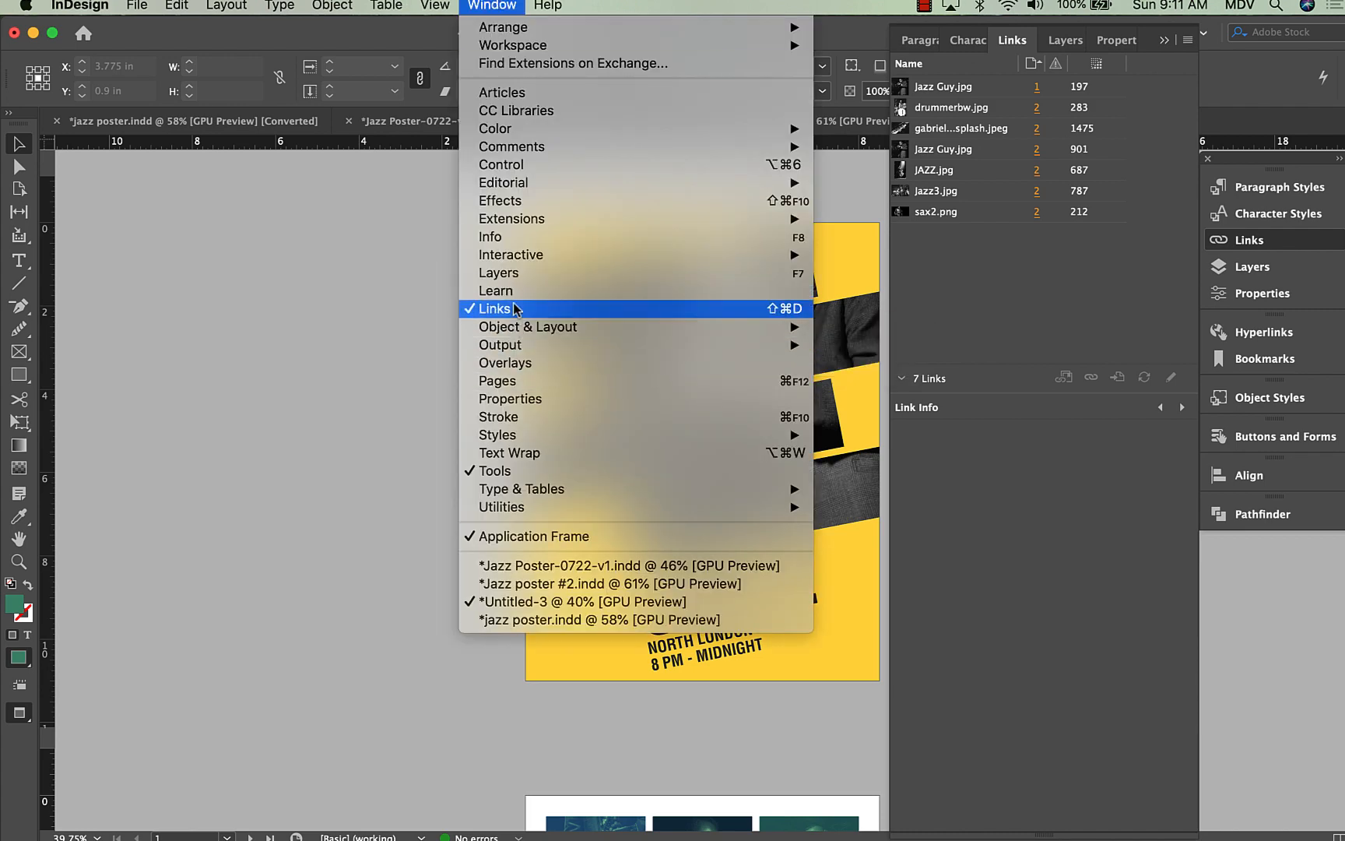
click(513, 309)
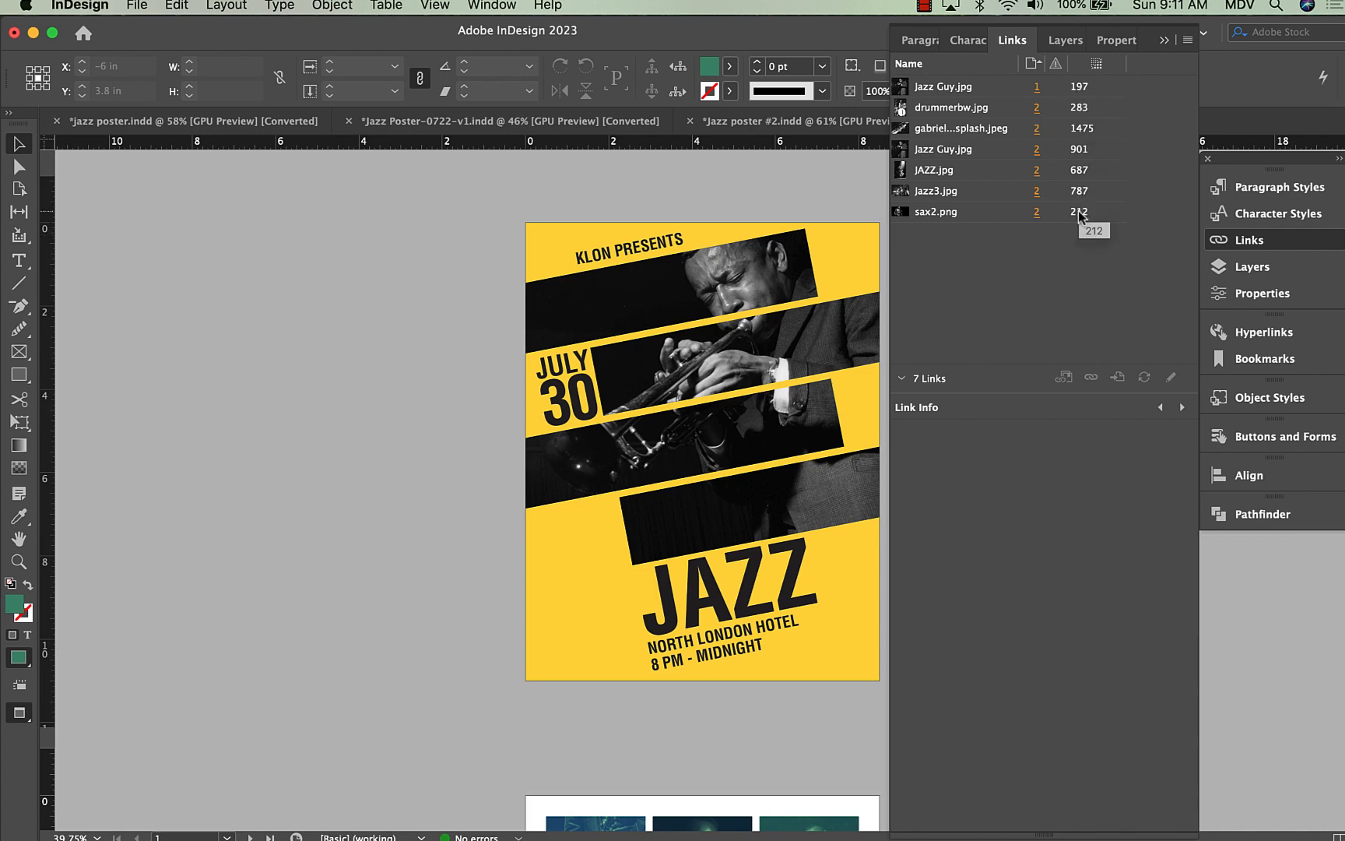
Configure the linked images list to show the Status, Page and Effective PPI columns.
click(1189, 43)
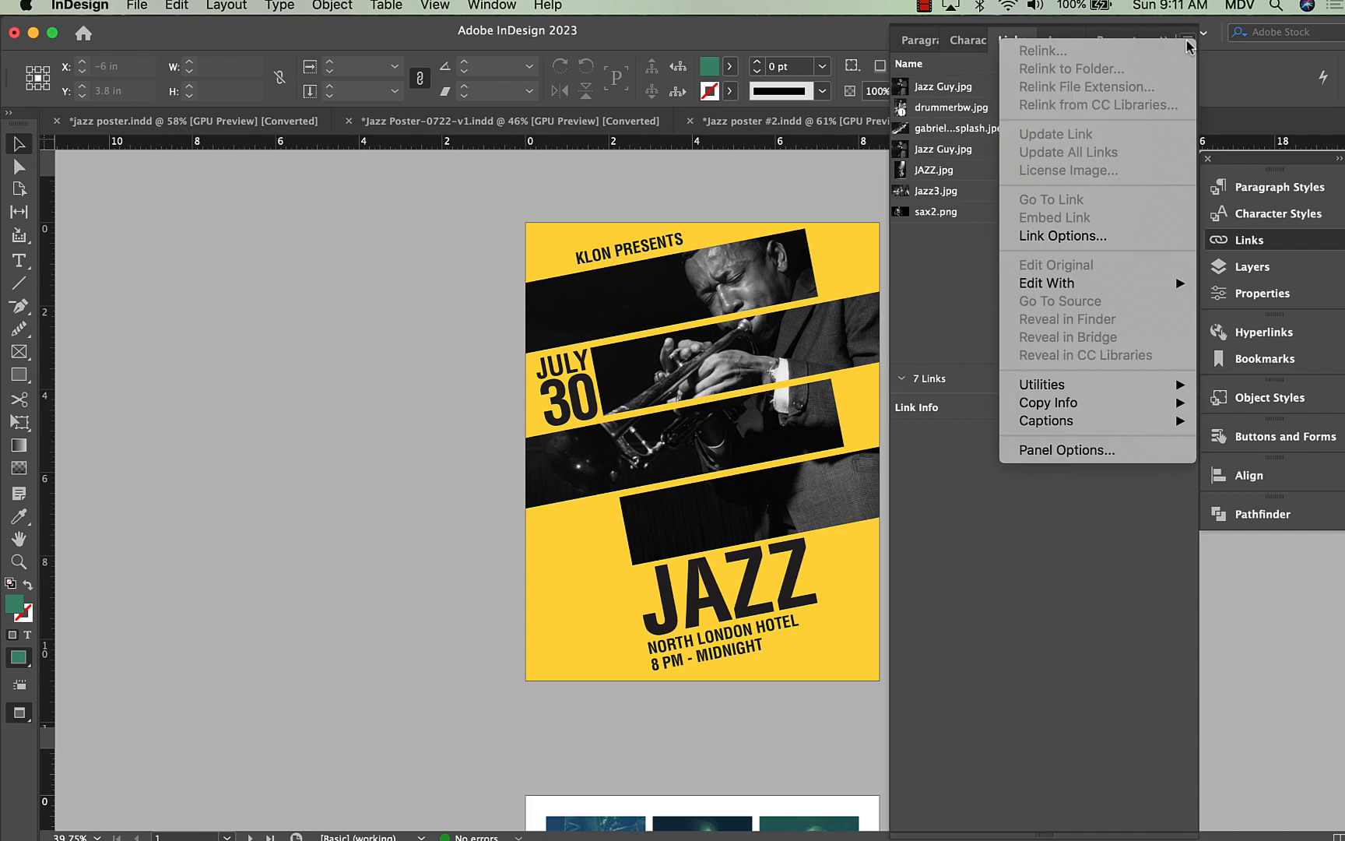
click(1081, 451)
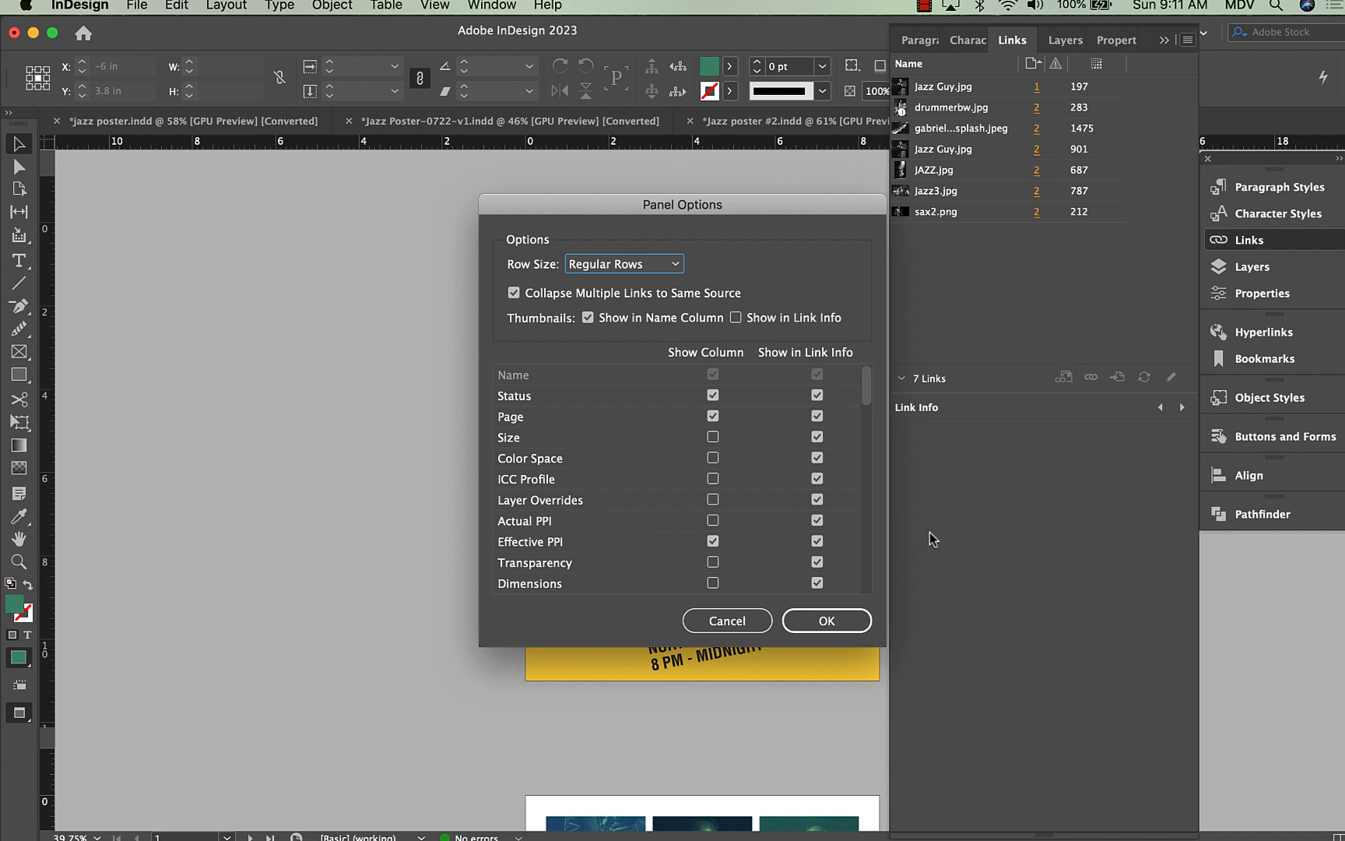
click(712, 416)
click(713, 417)
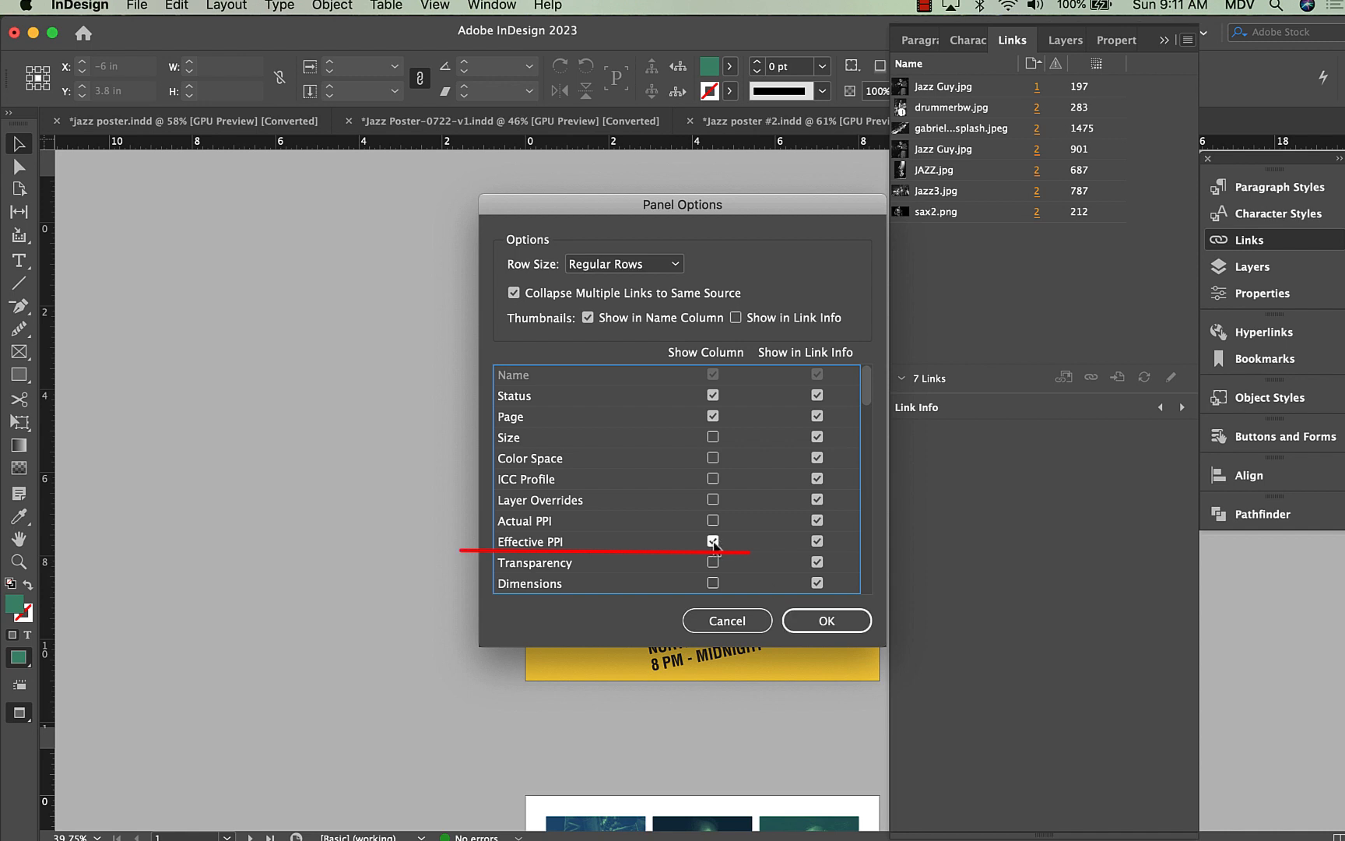
click(828, 620)
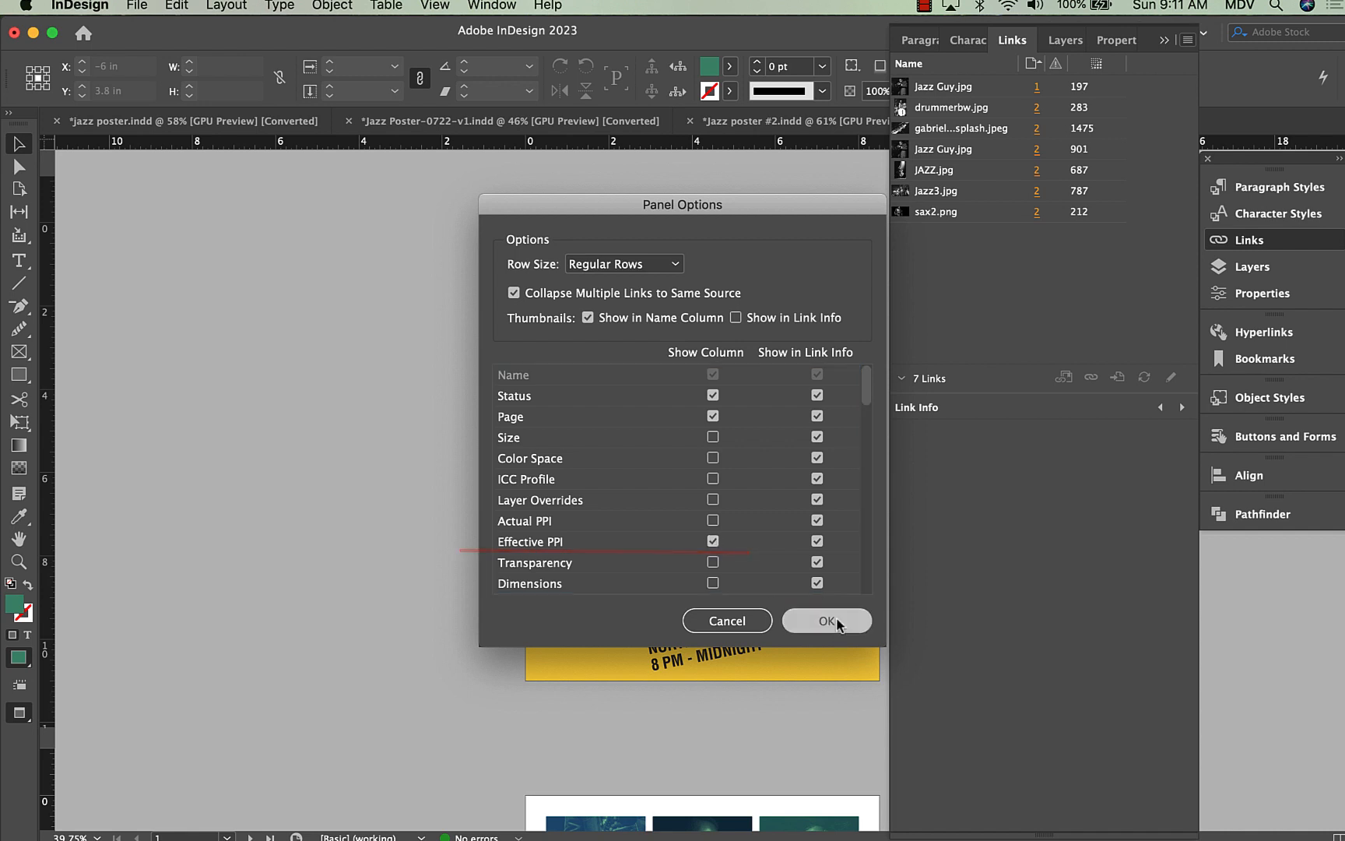
Select the linked Jazz Guy.jpg photo on page 1 and reduce its scale to 141%.
click(1088, 89)
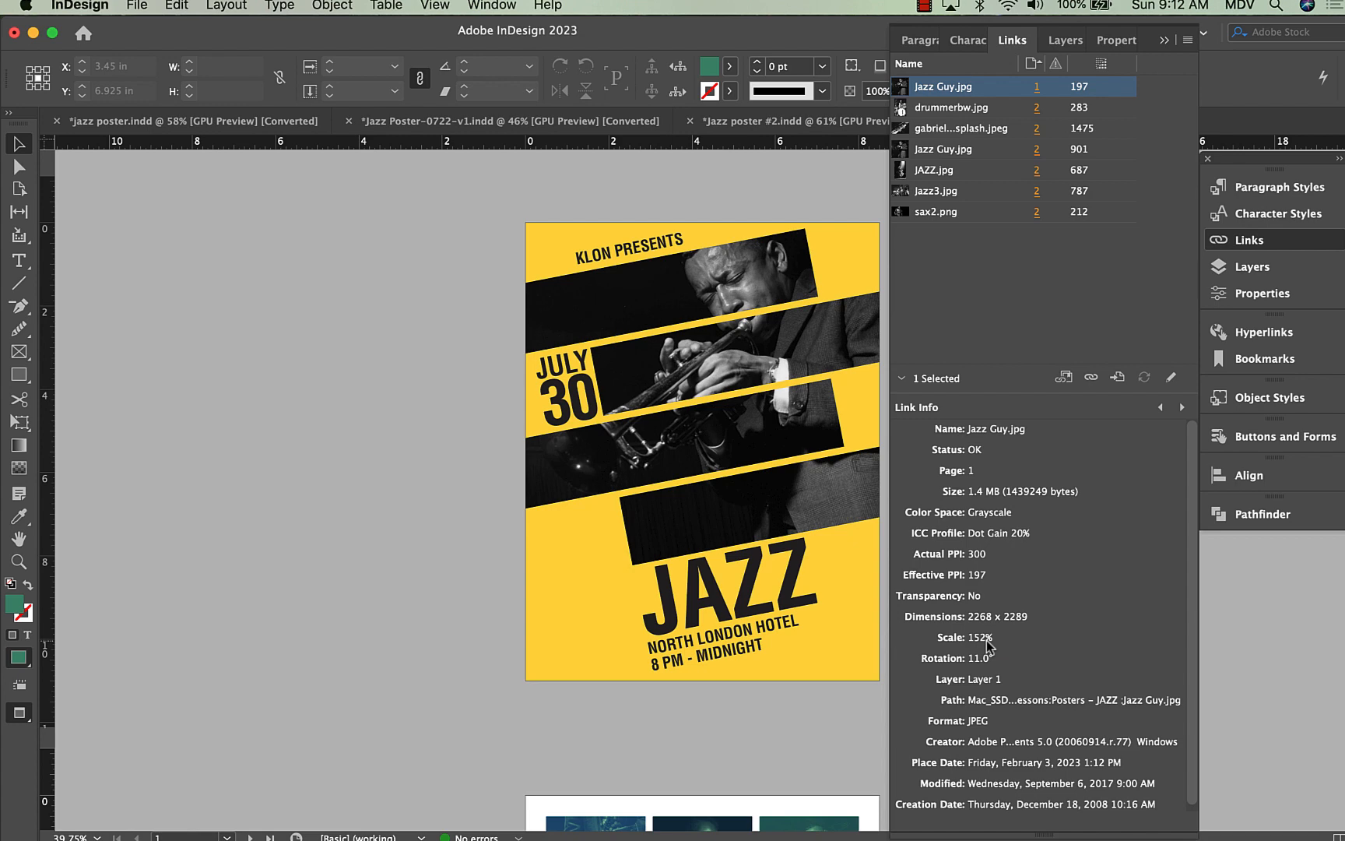
click(747, 428)
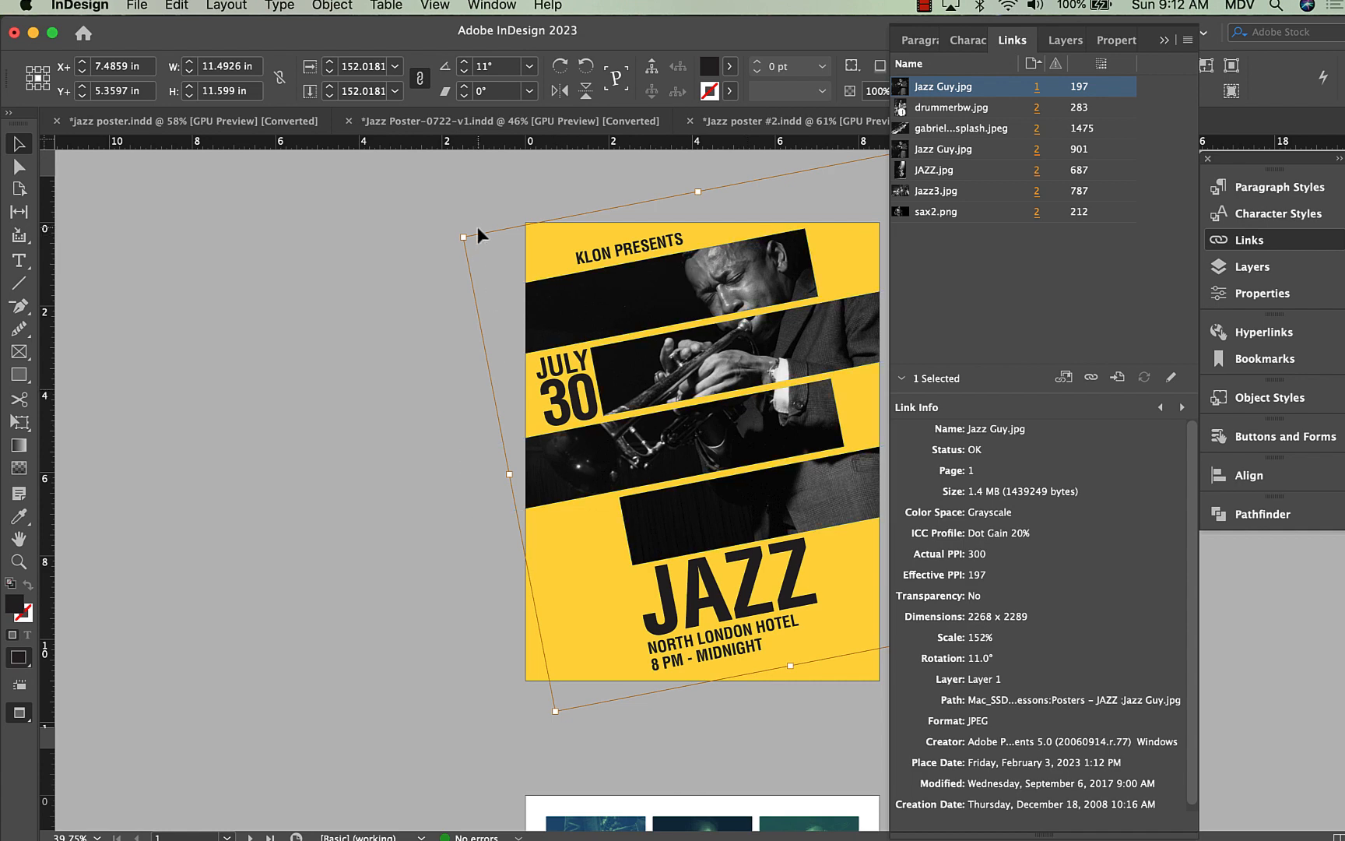
click(329, 74)
click(329, 73)
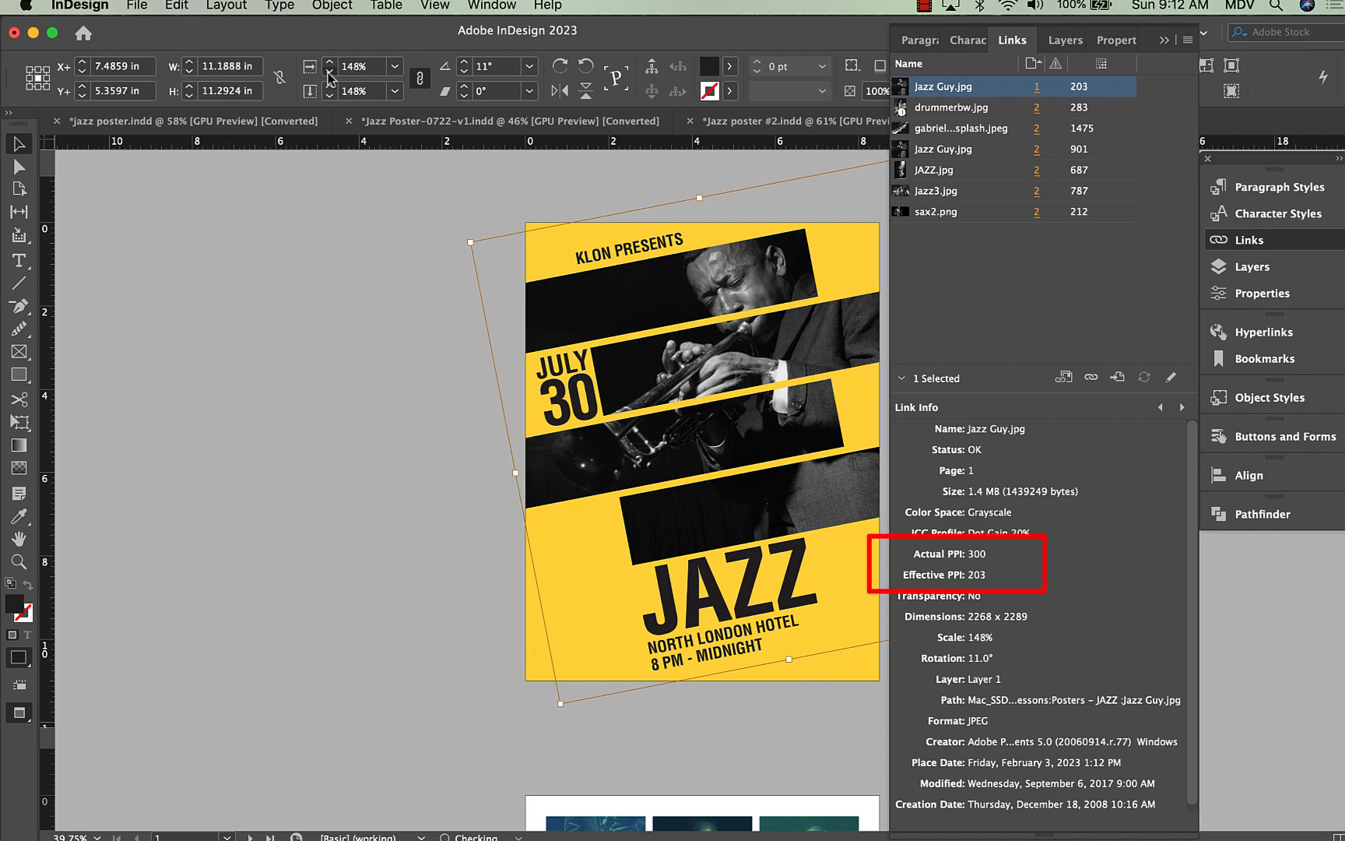
click(329, 74)
click(329, 73)
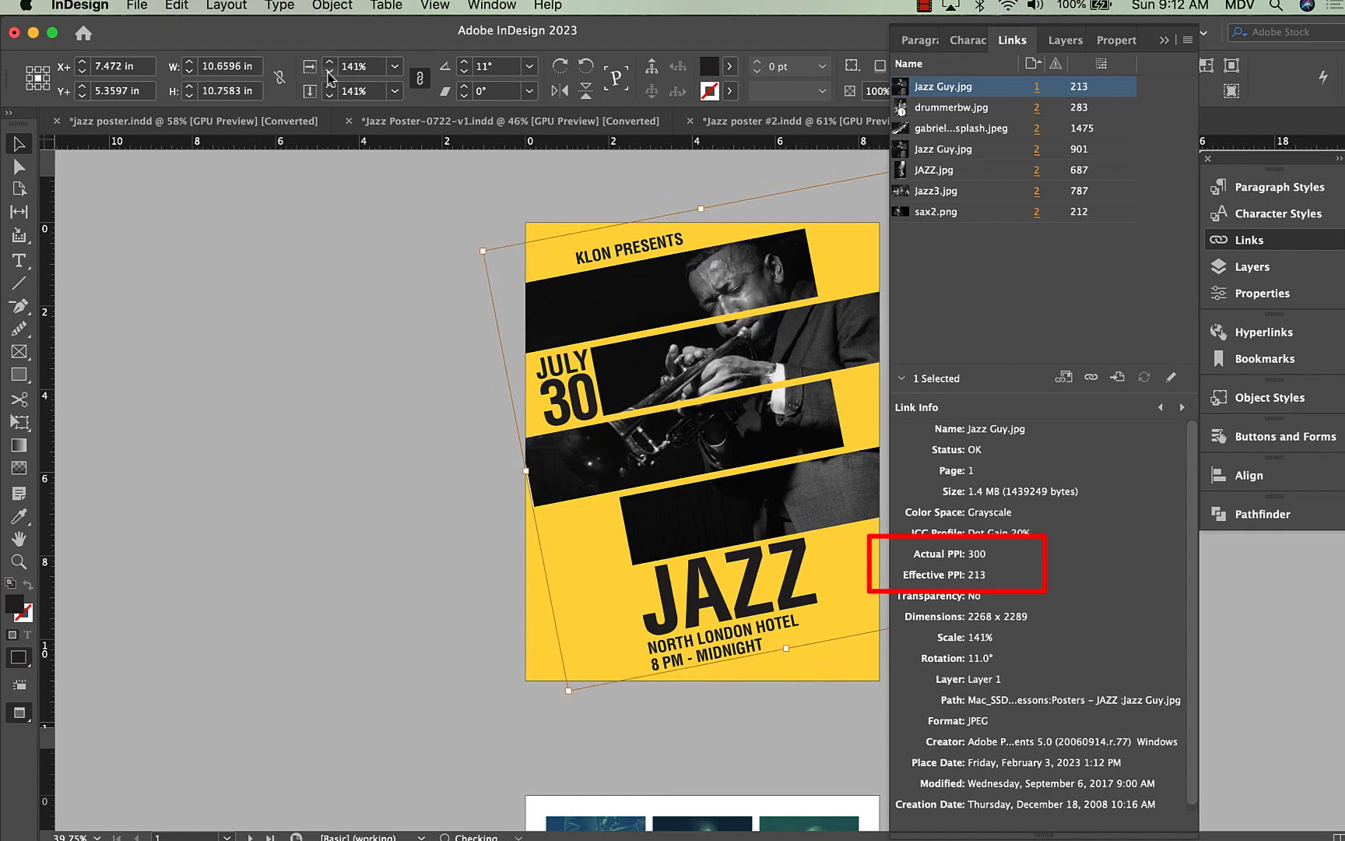
Nudge the trumpet player photo about 0.26 in left within its slanted frames.
key(Left)
key(Left)
key(Left)
key(Left)
key(Left)
key(Left)
key(Left)
key(Left)
key(Left)
key(Left)
key(Left)
key(Left)
key(Left)
key(Left)
key(Left)
key(Left)
key(Left)
key(Left)
key(Left)
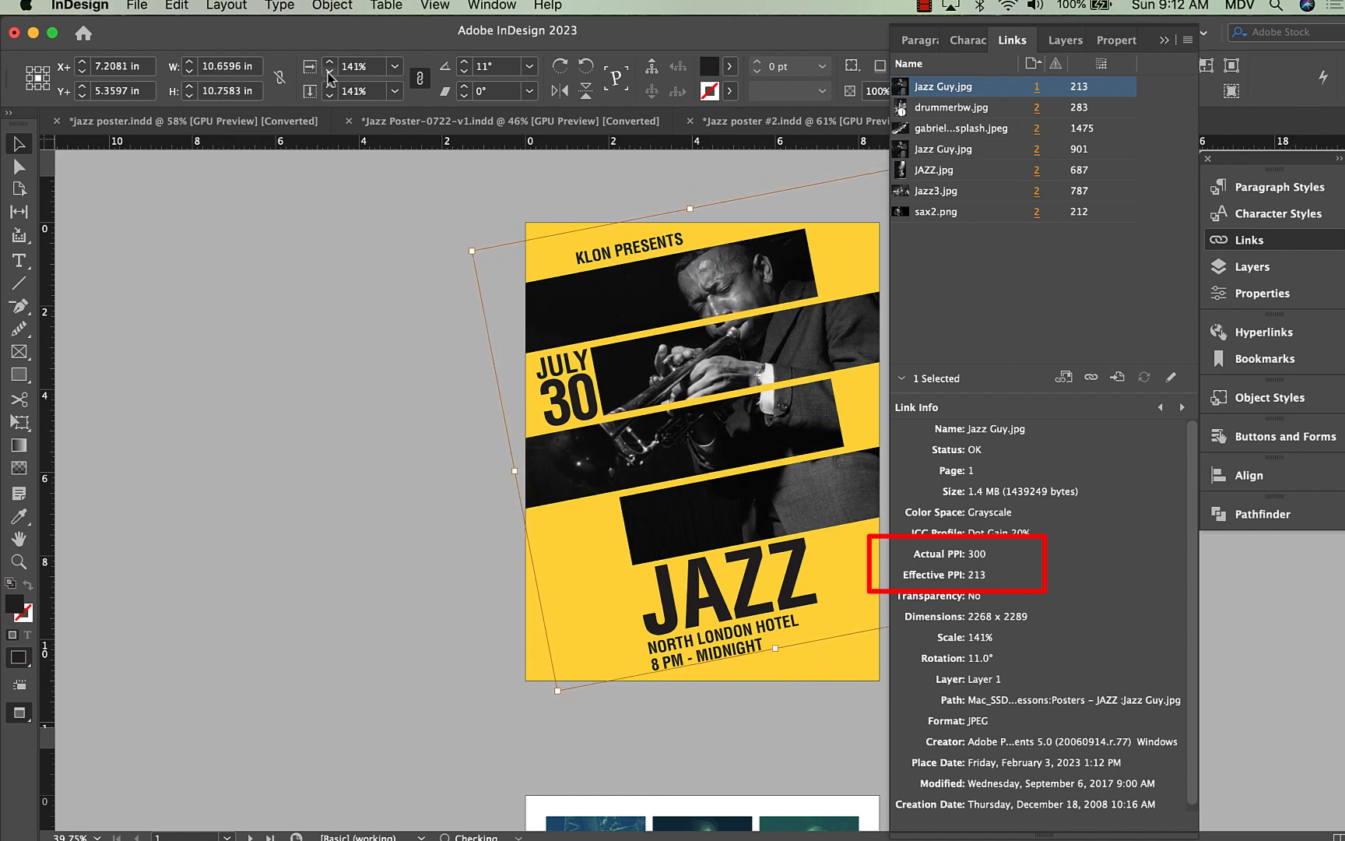
Reduce the trumpet player photo to 135% scale and shift it about 0.28 in farther left within its frames.
click(329, 73)
click(329, 73)
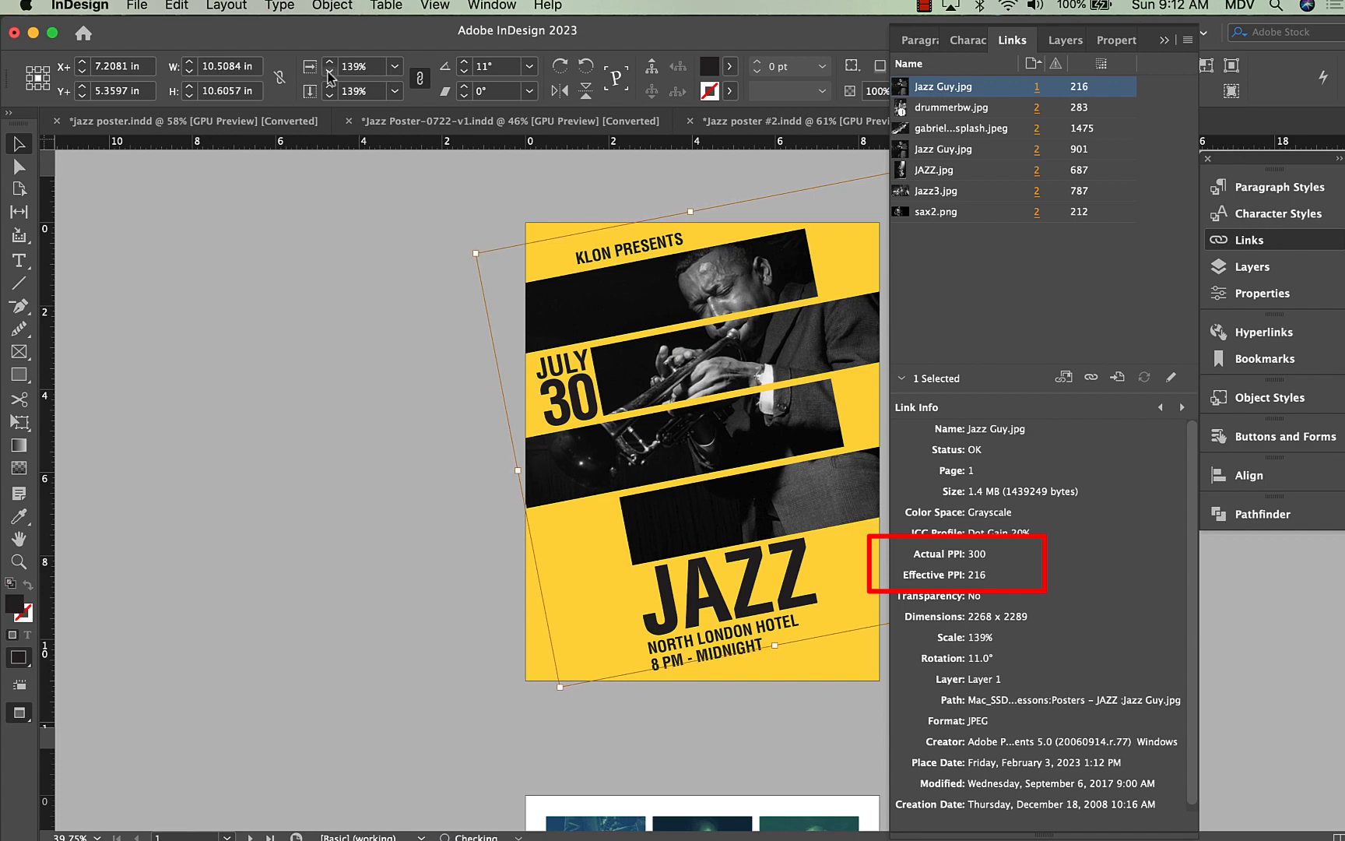
click(329, 74)
click(330, 73)
click(329, 73)
click(330, 74)
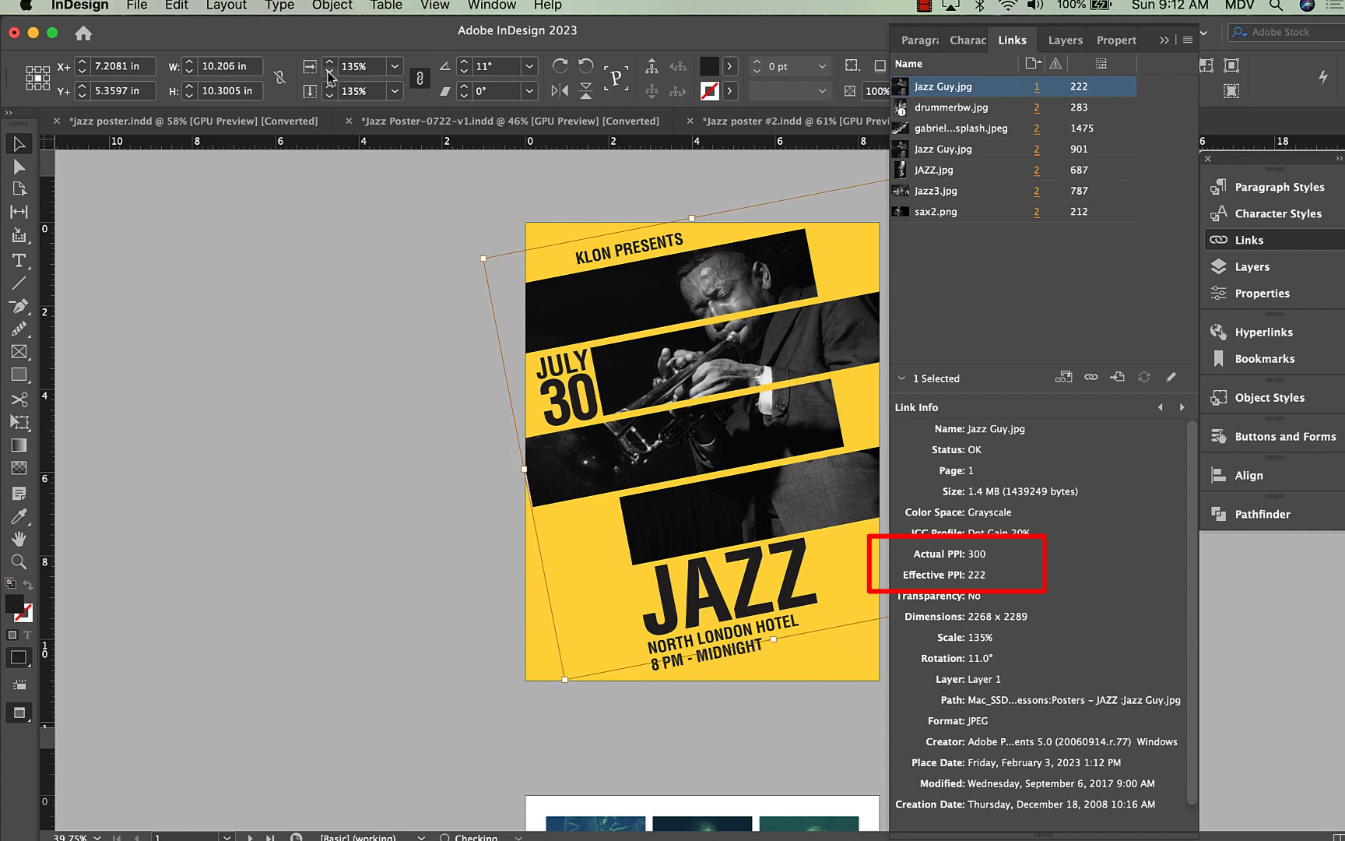
drag(599, 323, 588, 324)
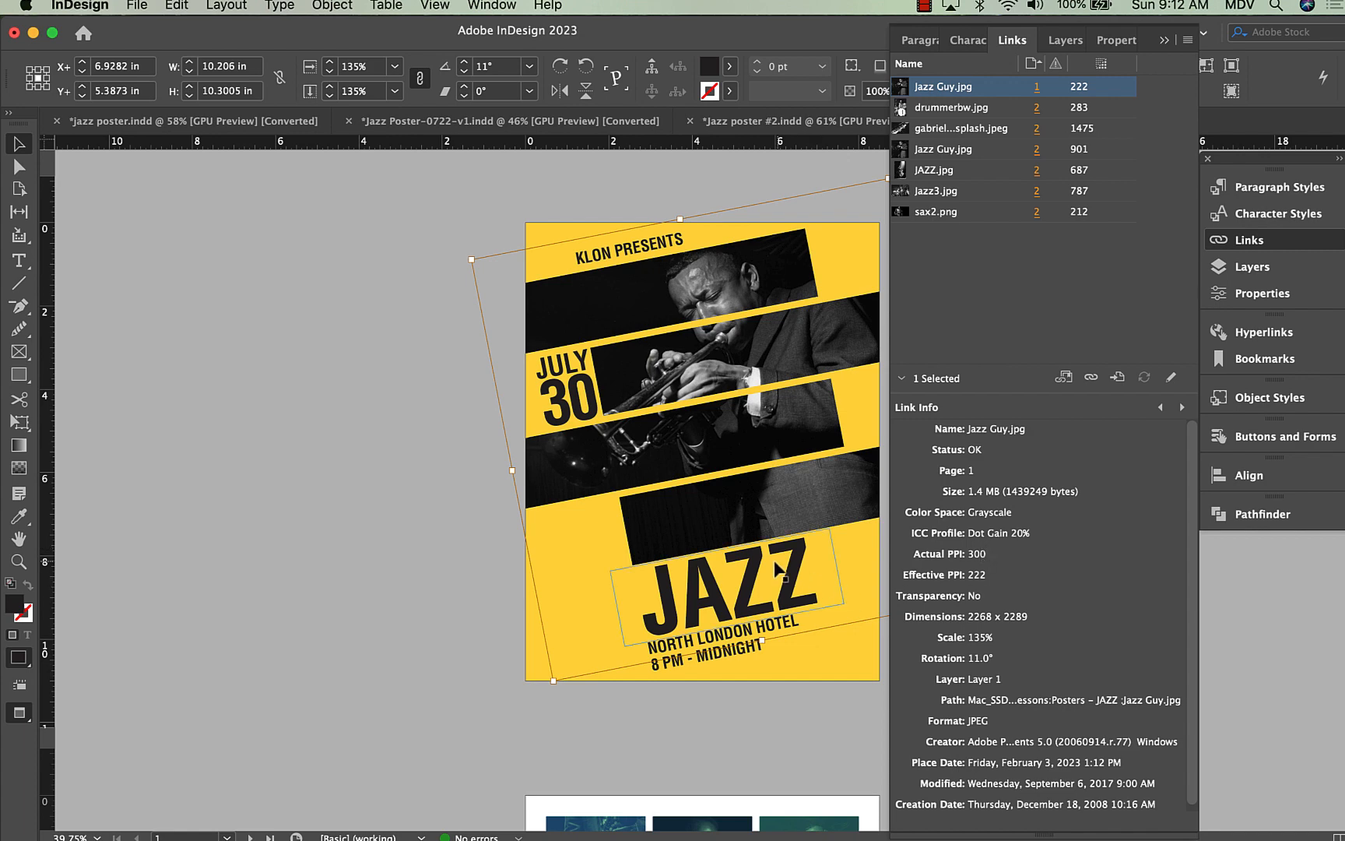
click(669, 728)
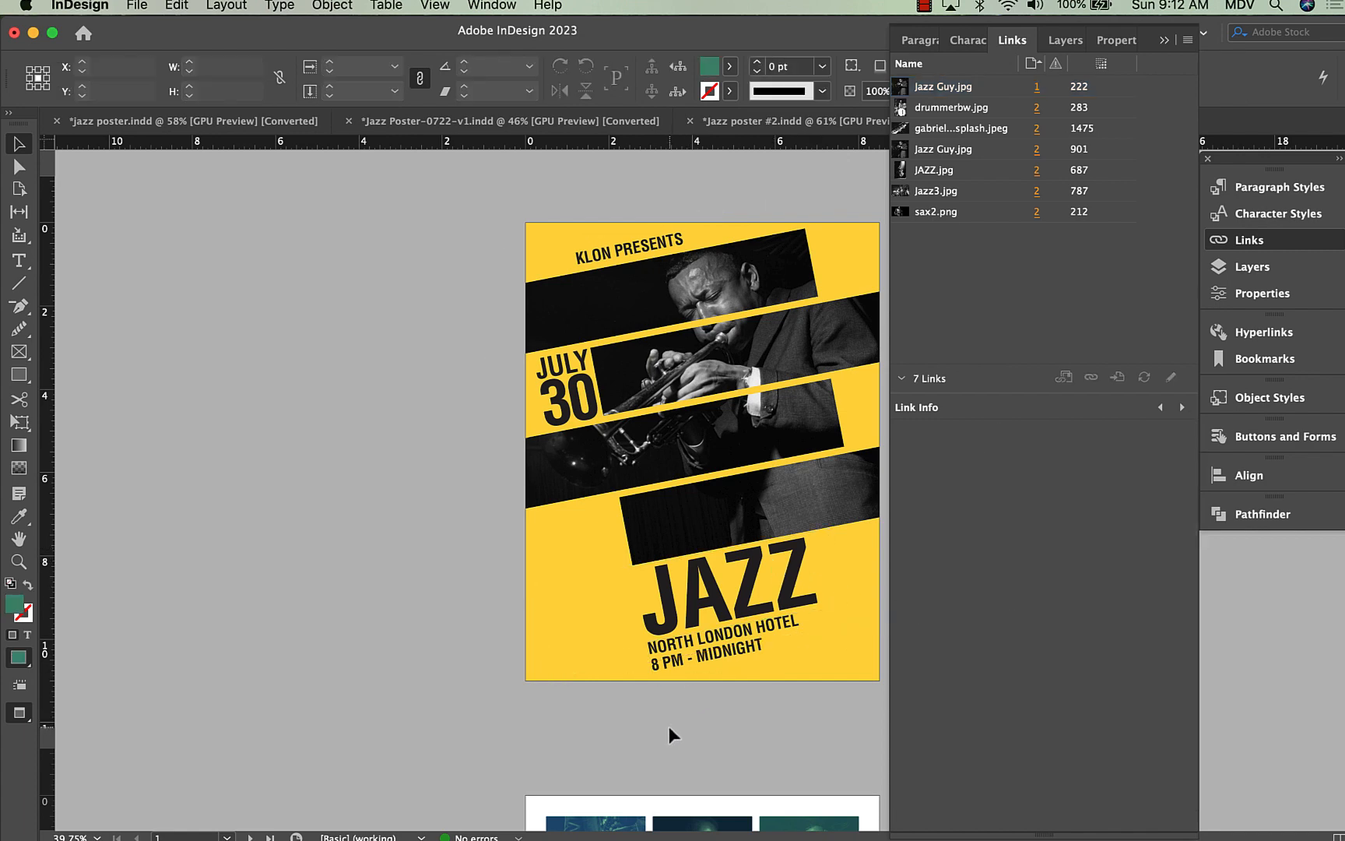
Examine the effective PPI of the upper-left saxophone image and the central saxophonist image on page 2.
scroll(685, 623, down, 3)
scroll(727, 501, down, 10)
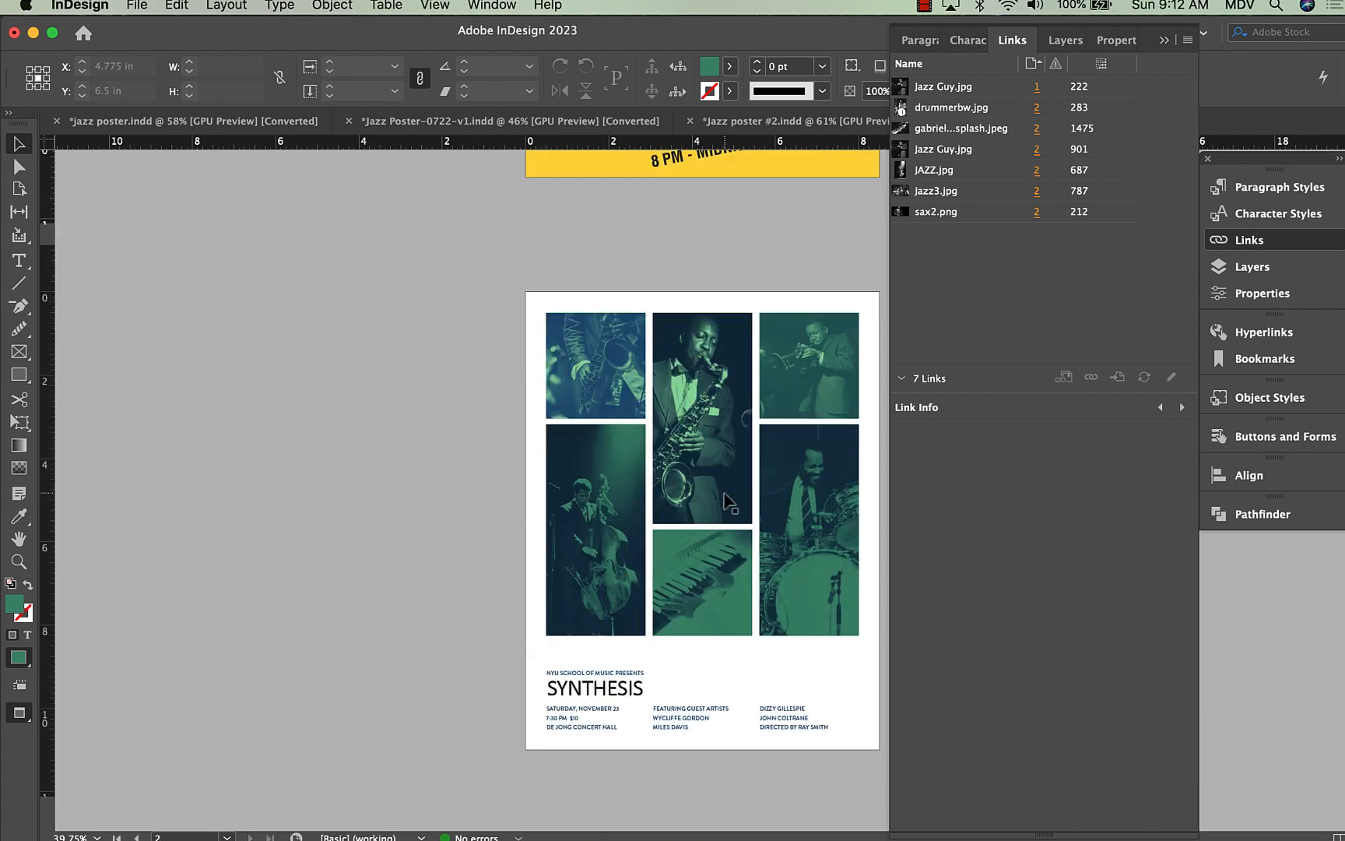
click(585, 364)
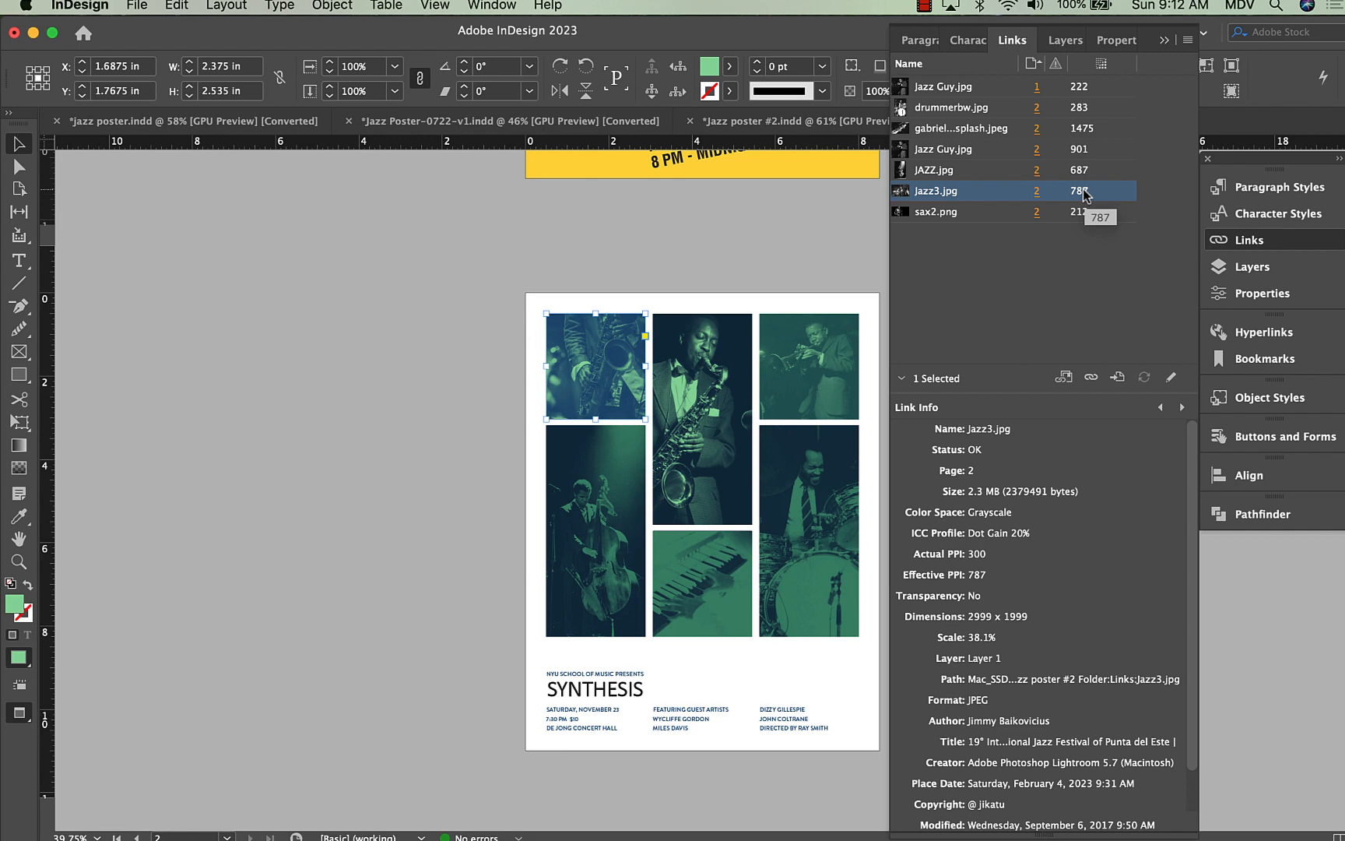
click(671, 403)
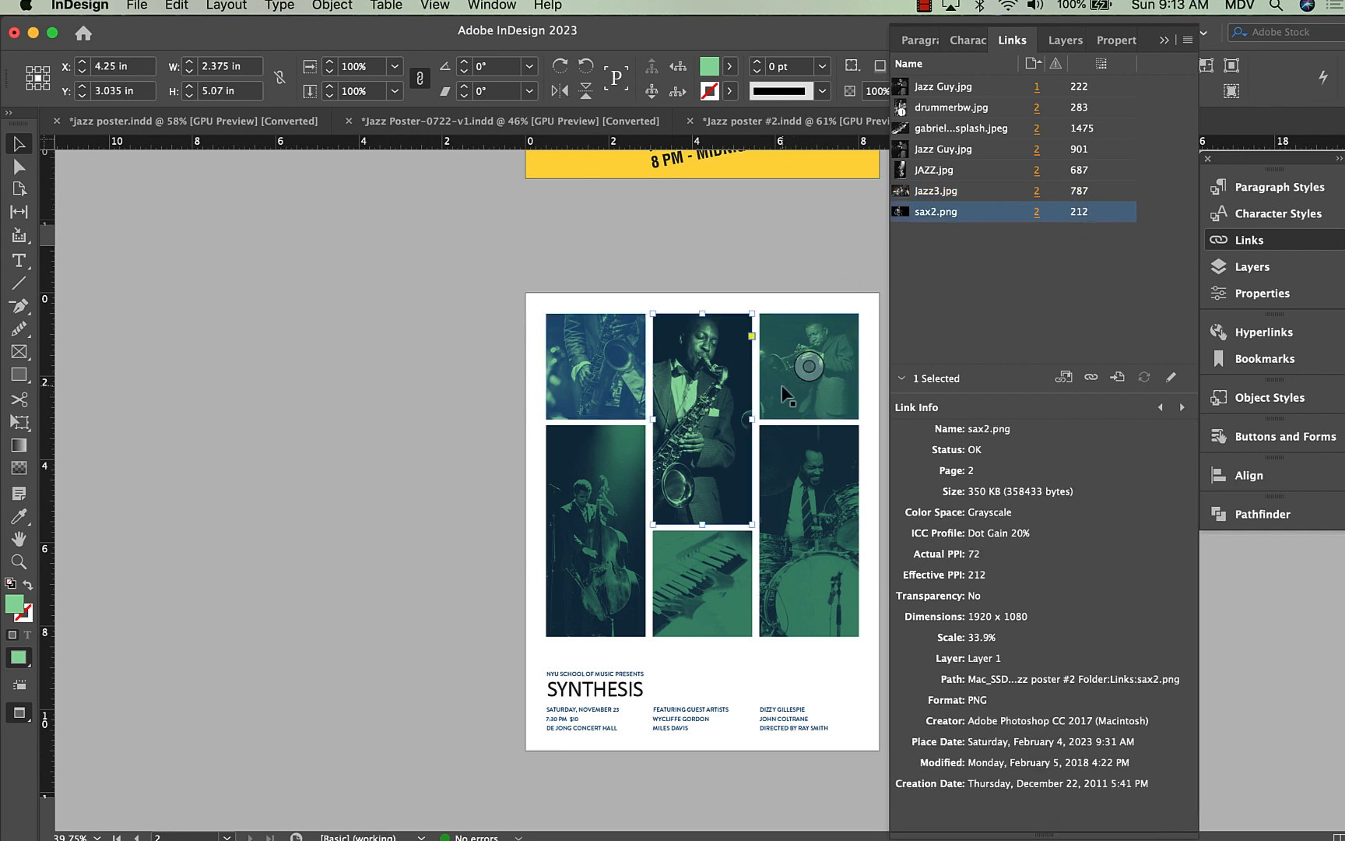
Look over both poster pages together and clear the image selection.
scroll(788, 396, up, 1)
scroll(788, 395, up, 10)
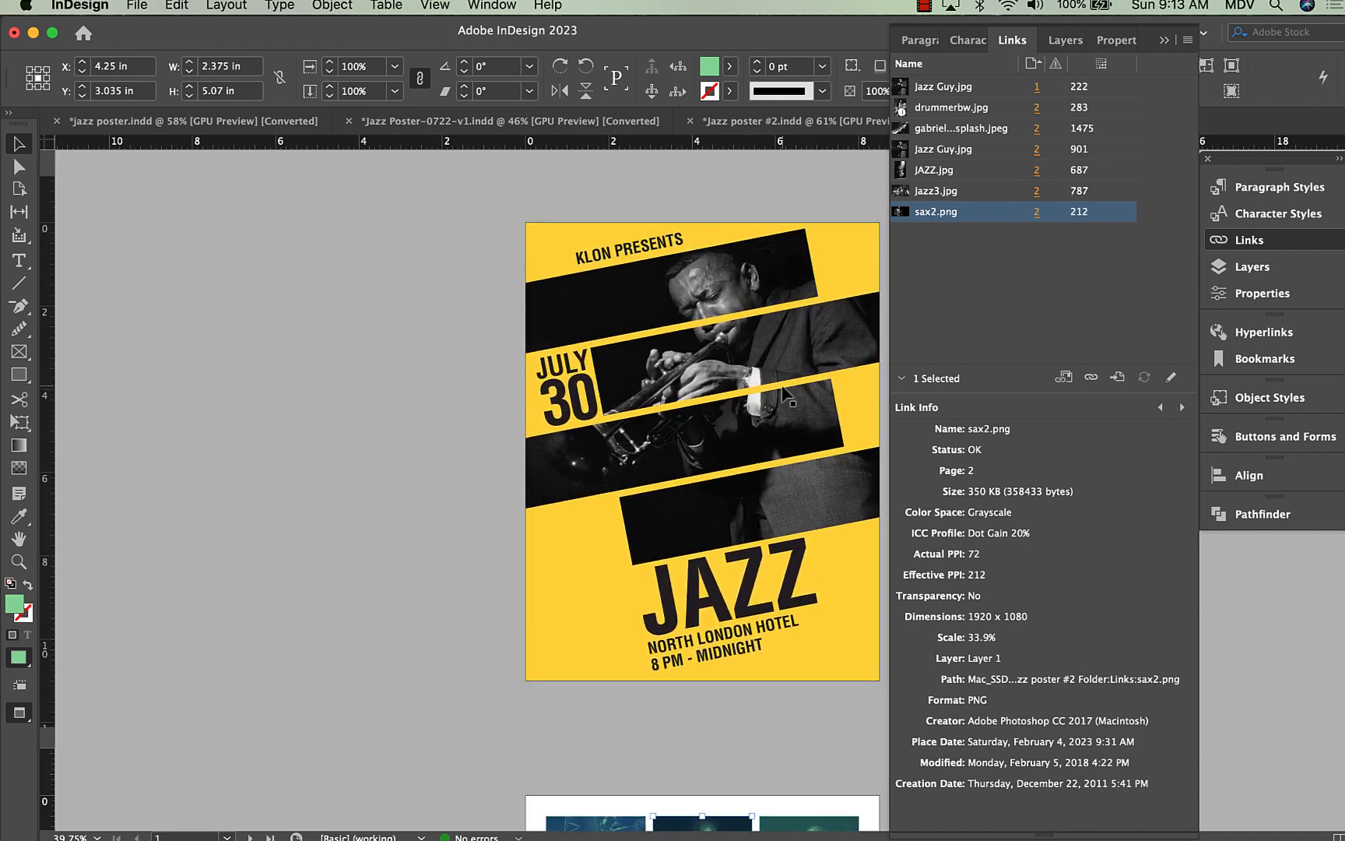
scroll(788, 396, down, 10)
scroll(788, 395, up, 5)
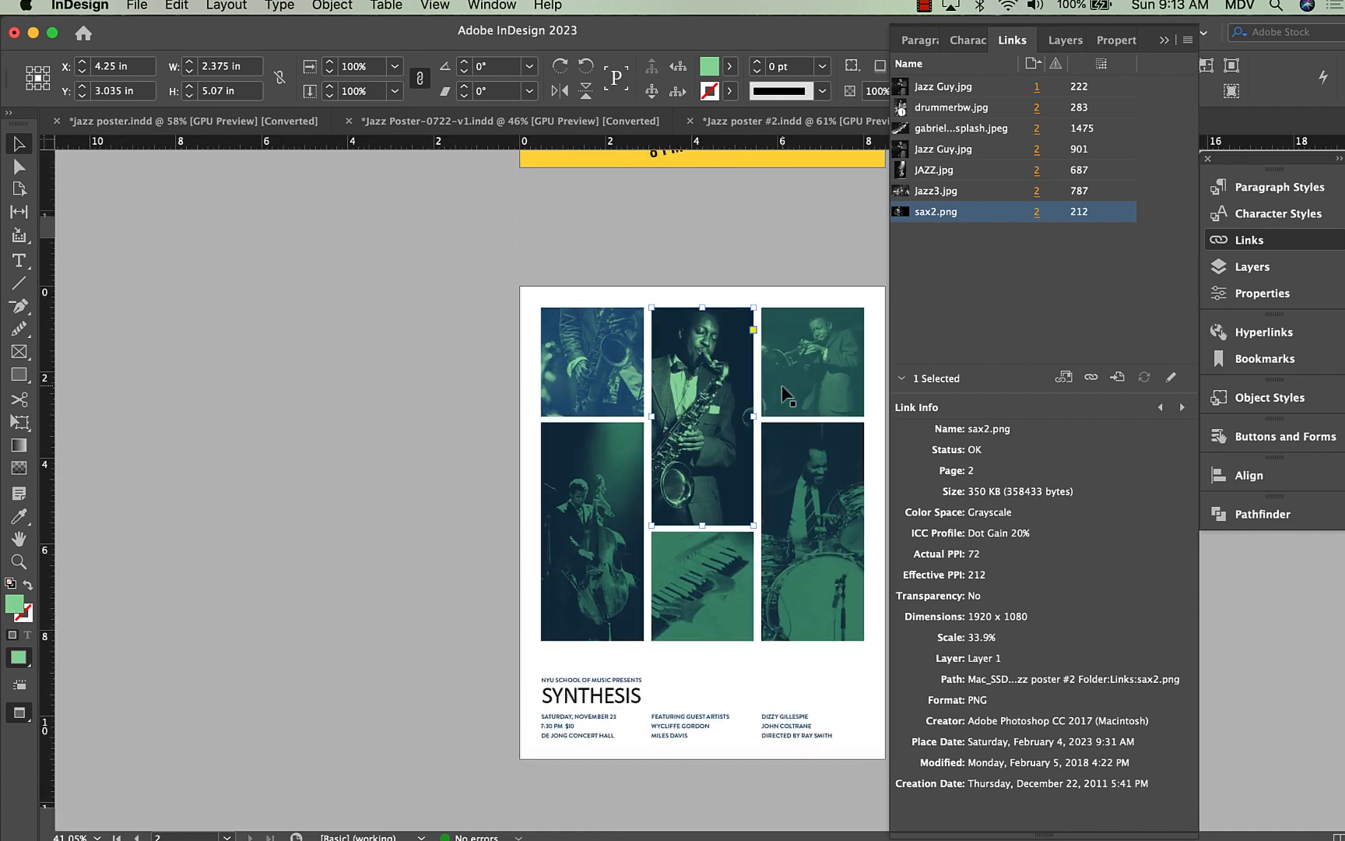
scroll(788, 395, down, 4)
scroll(788, 396, down, 1)
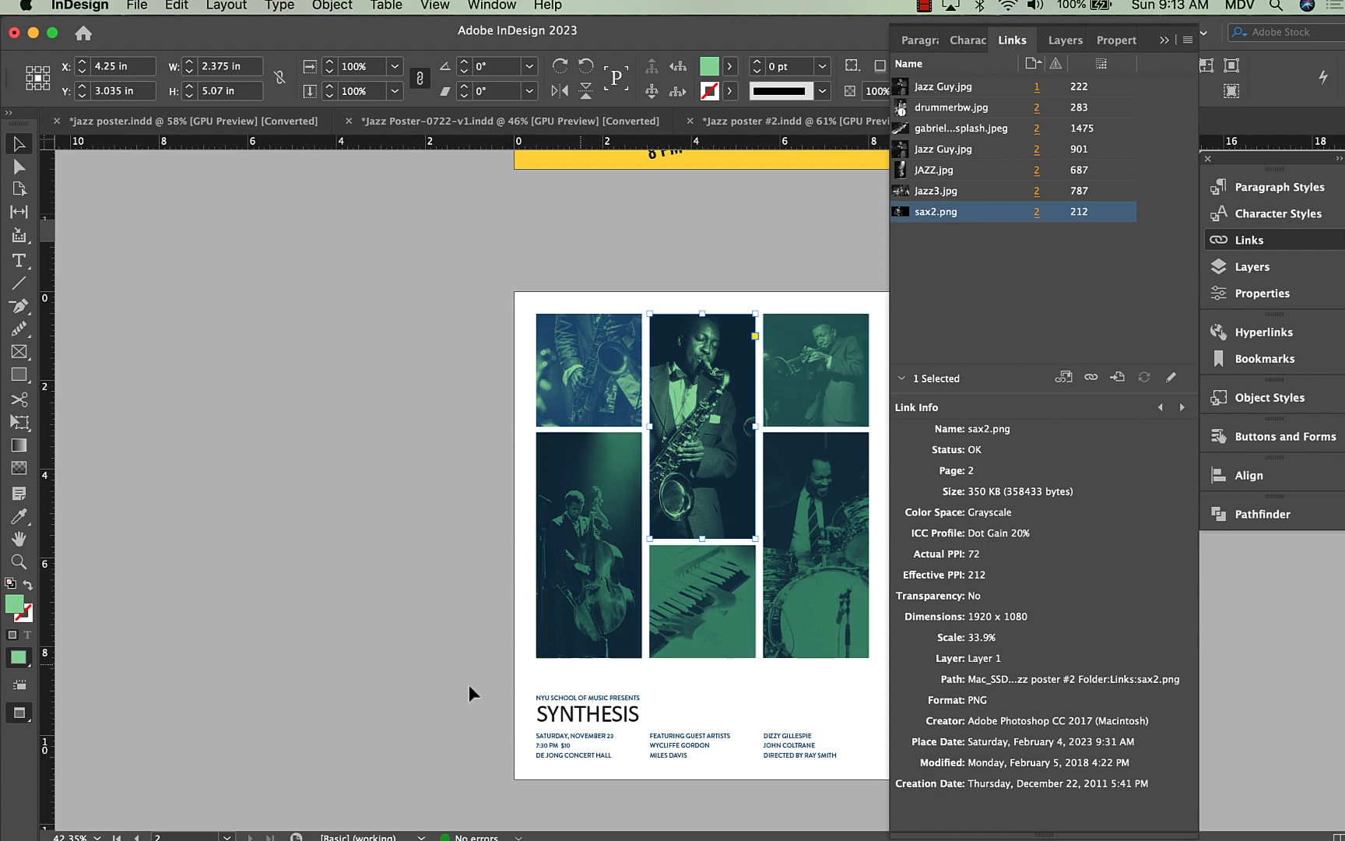
scroll(316, 563, up, 5)
scroll(316, 563, up, 1)
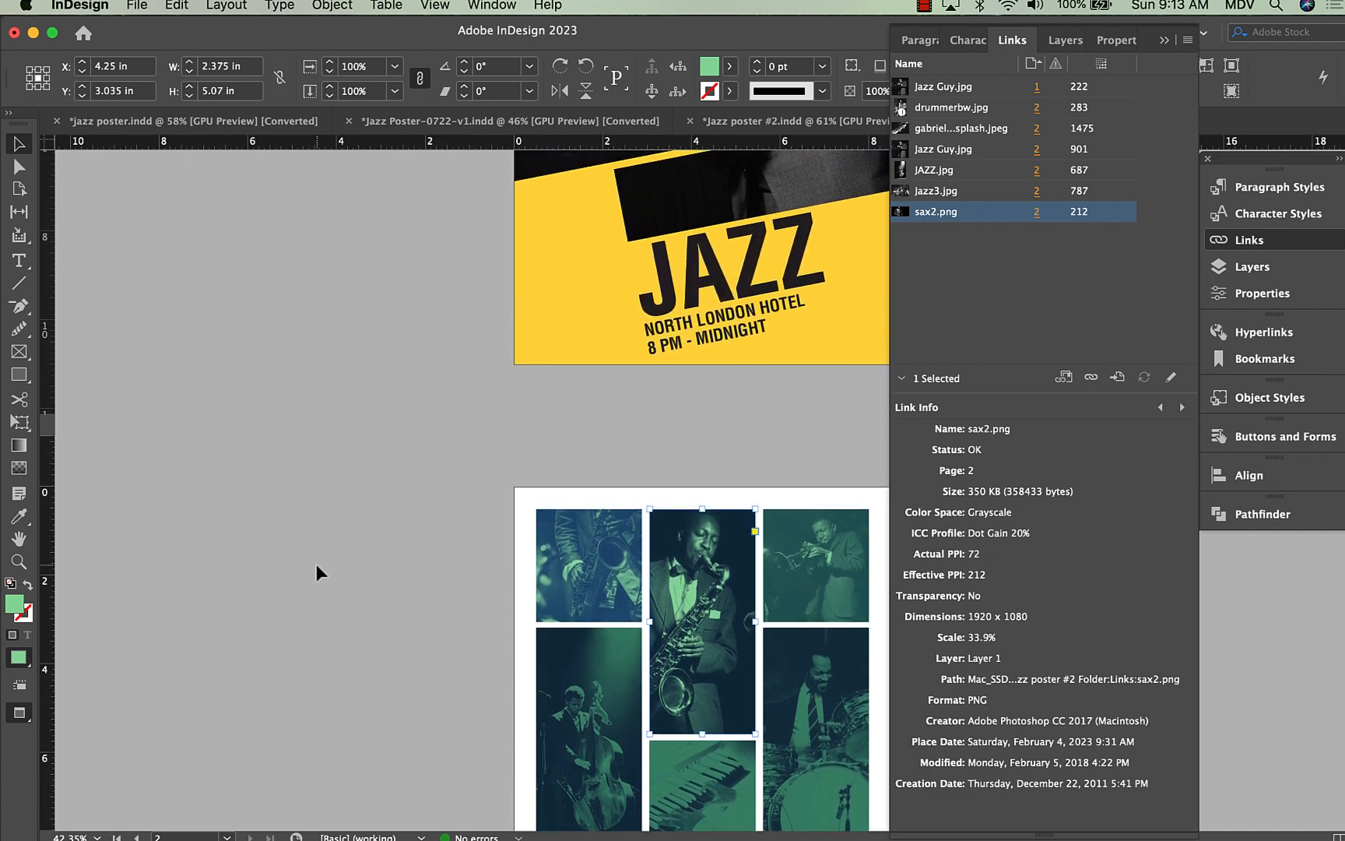
scroll(321, 554, up, 3)
scroll(321, 553, down, 5)
scroll(320, 554, down, 1)
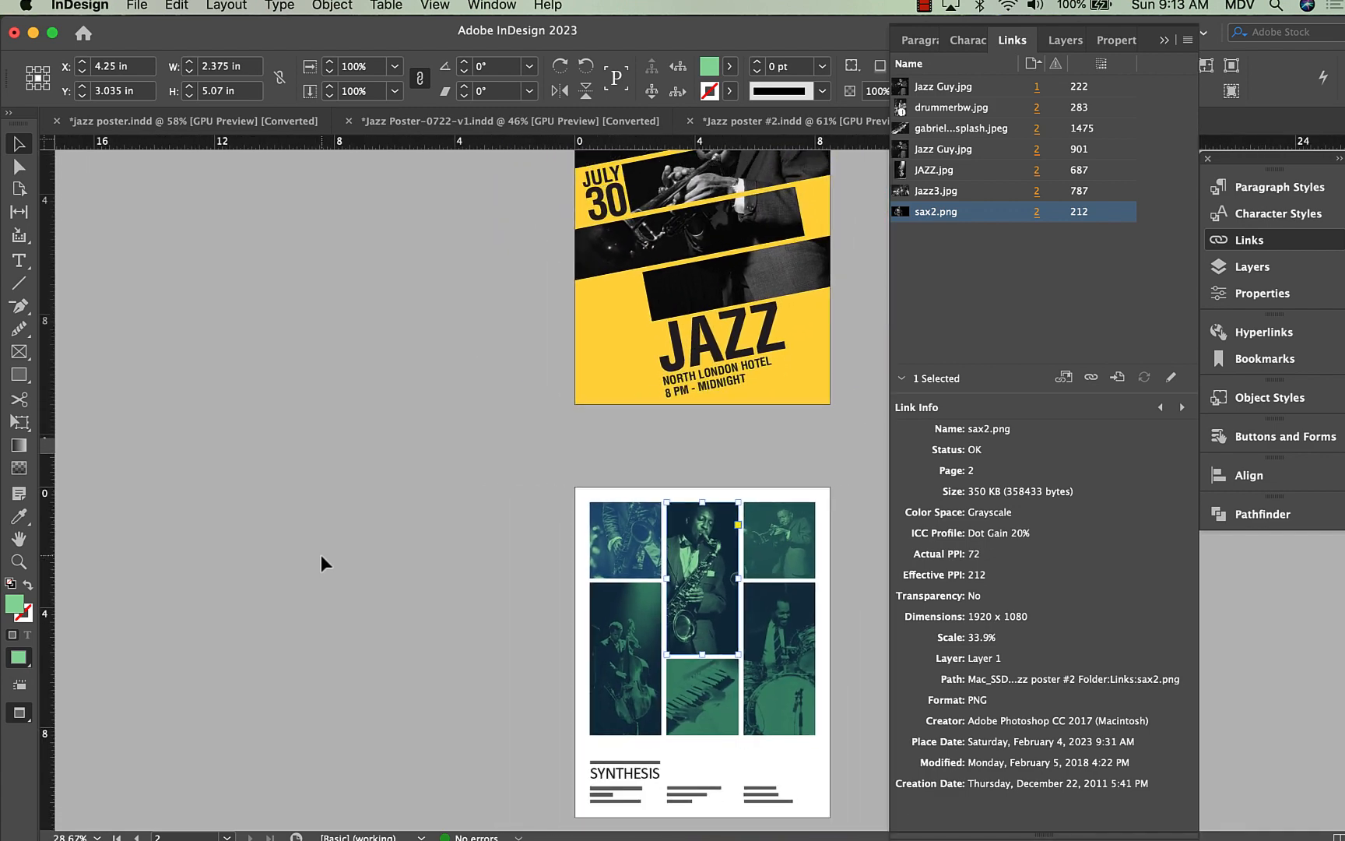
click(321, 553)
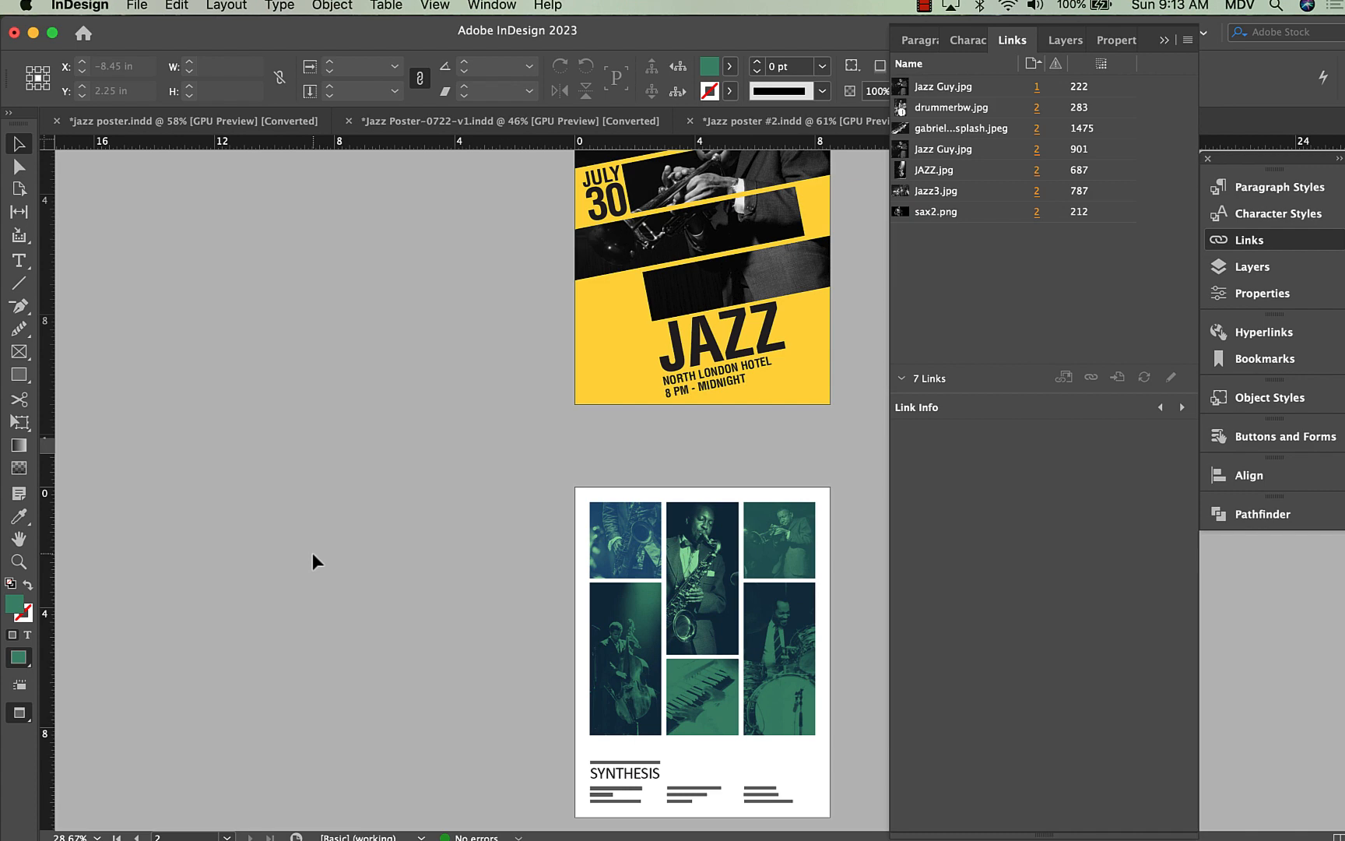
Export the document to the Posters - JAZZ folder as Adobe PDF (Print), named "JAZZ POSTERS_" followed by the designer's surname.
click(144, 7)
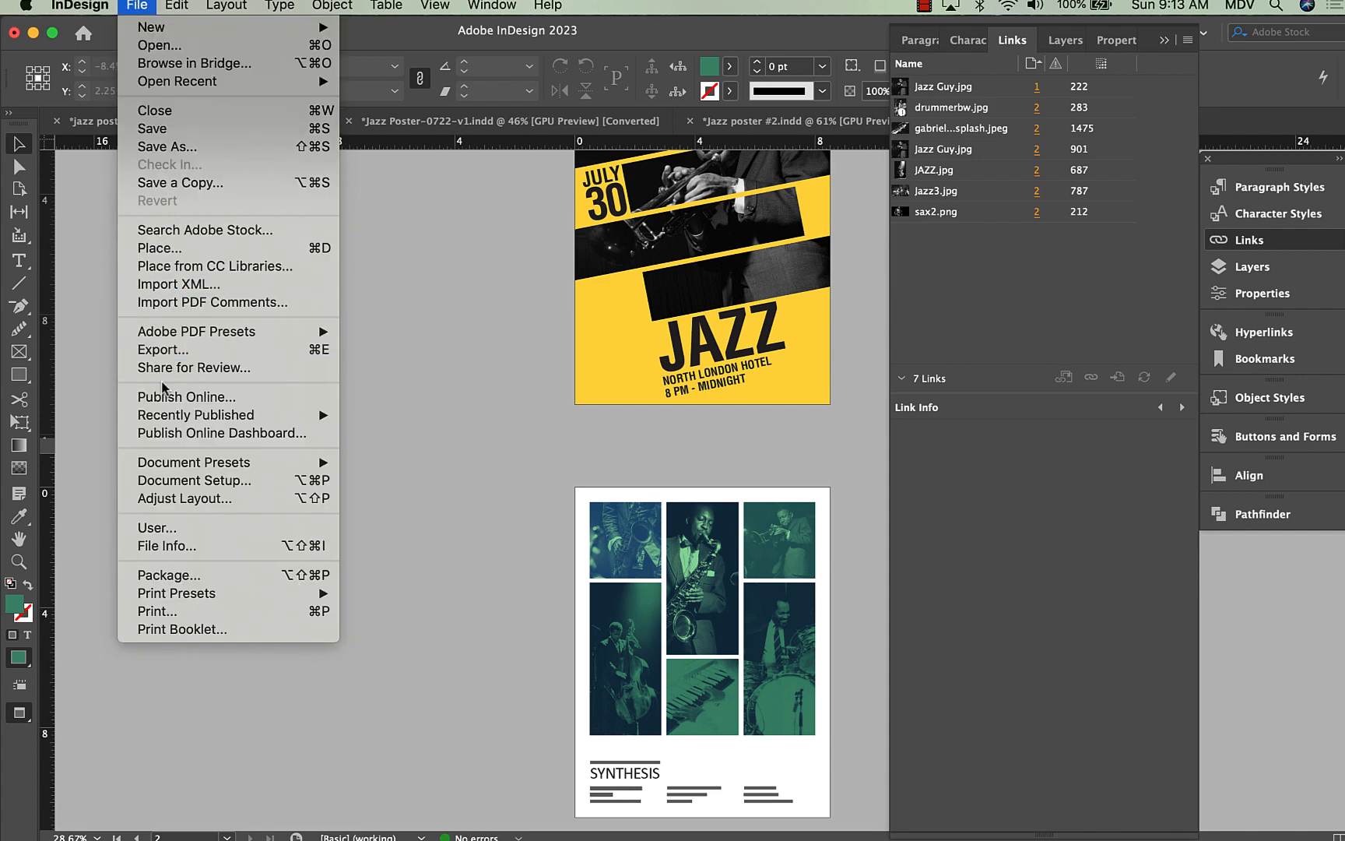
click(169, 352)
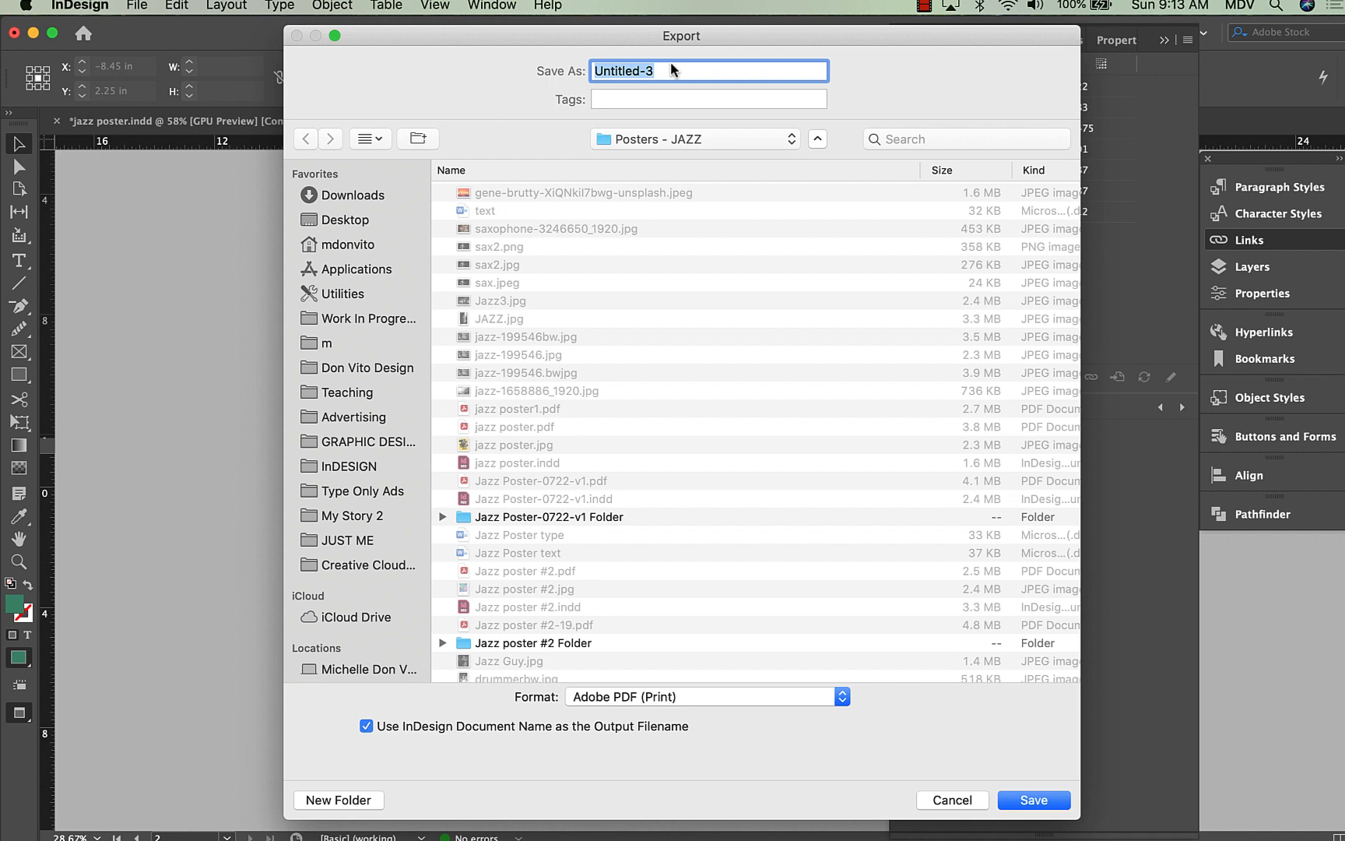
text(JAZZ POSTERS_DONVITO)
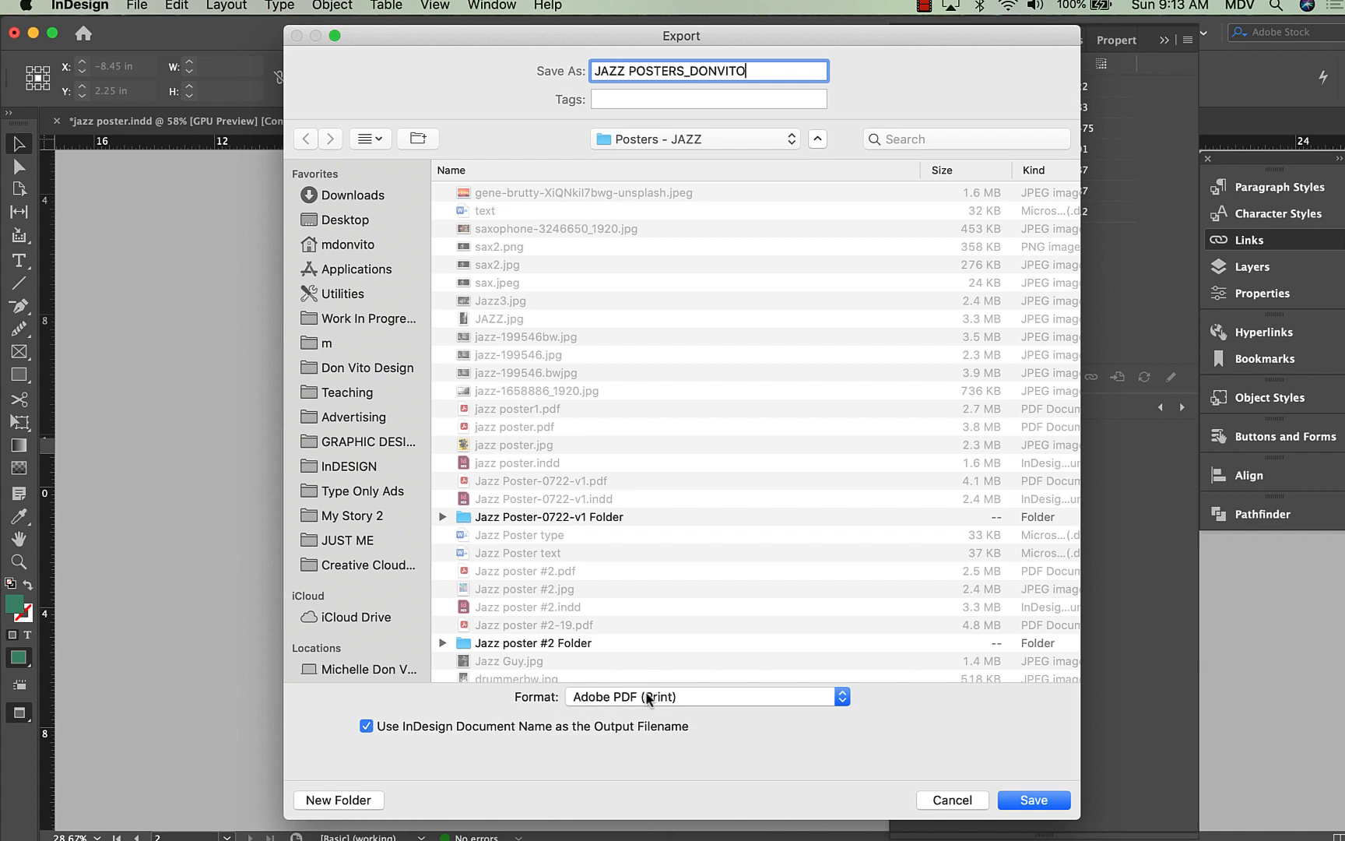
key(Return)
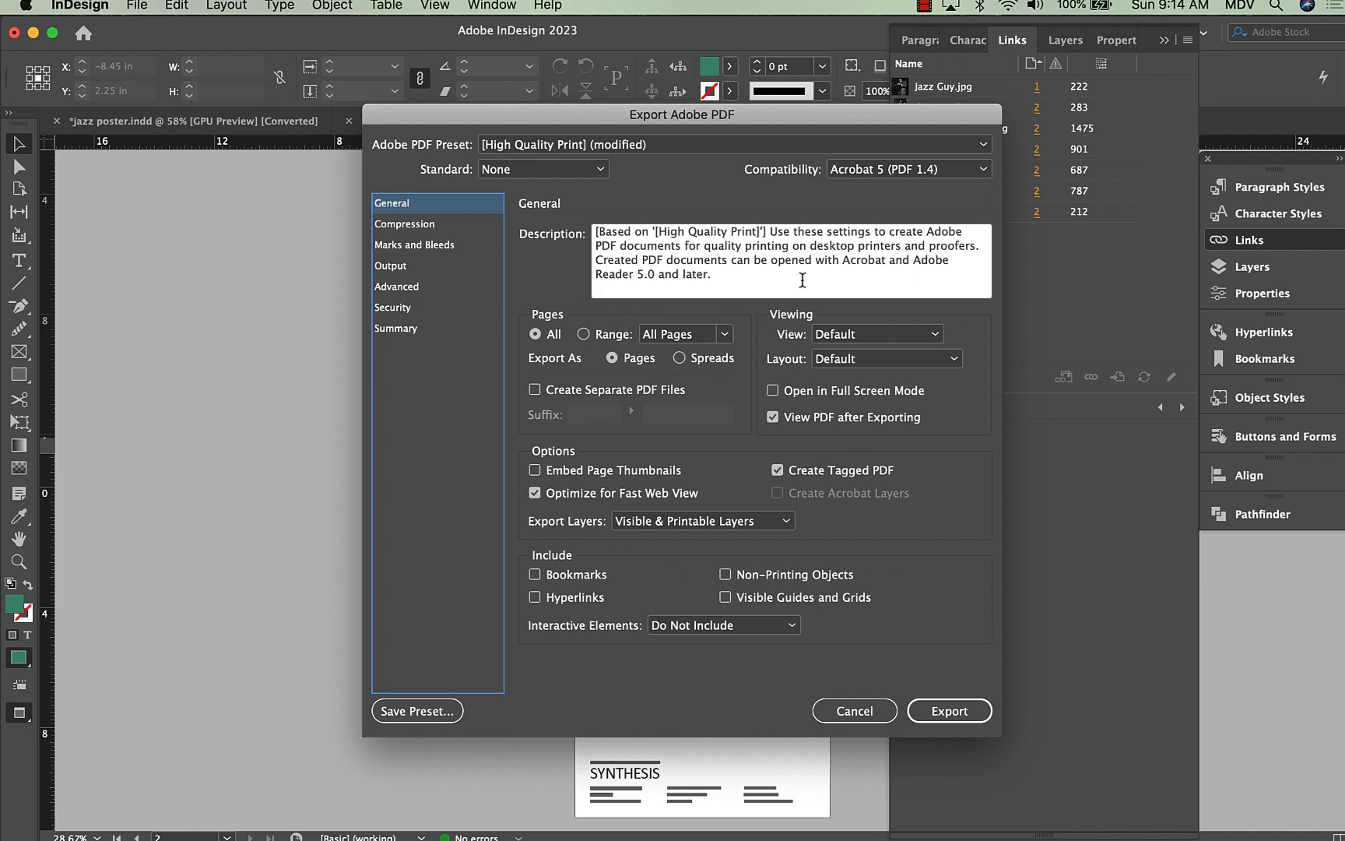
Show the PDF export's compression settings and move the dialog aside so the linked images' PPI list stays readable.
click(387, 232)
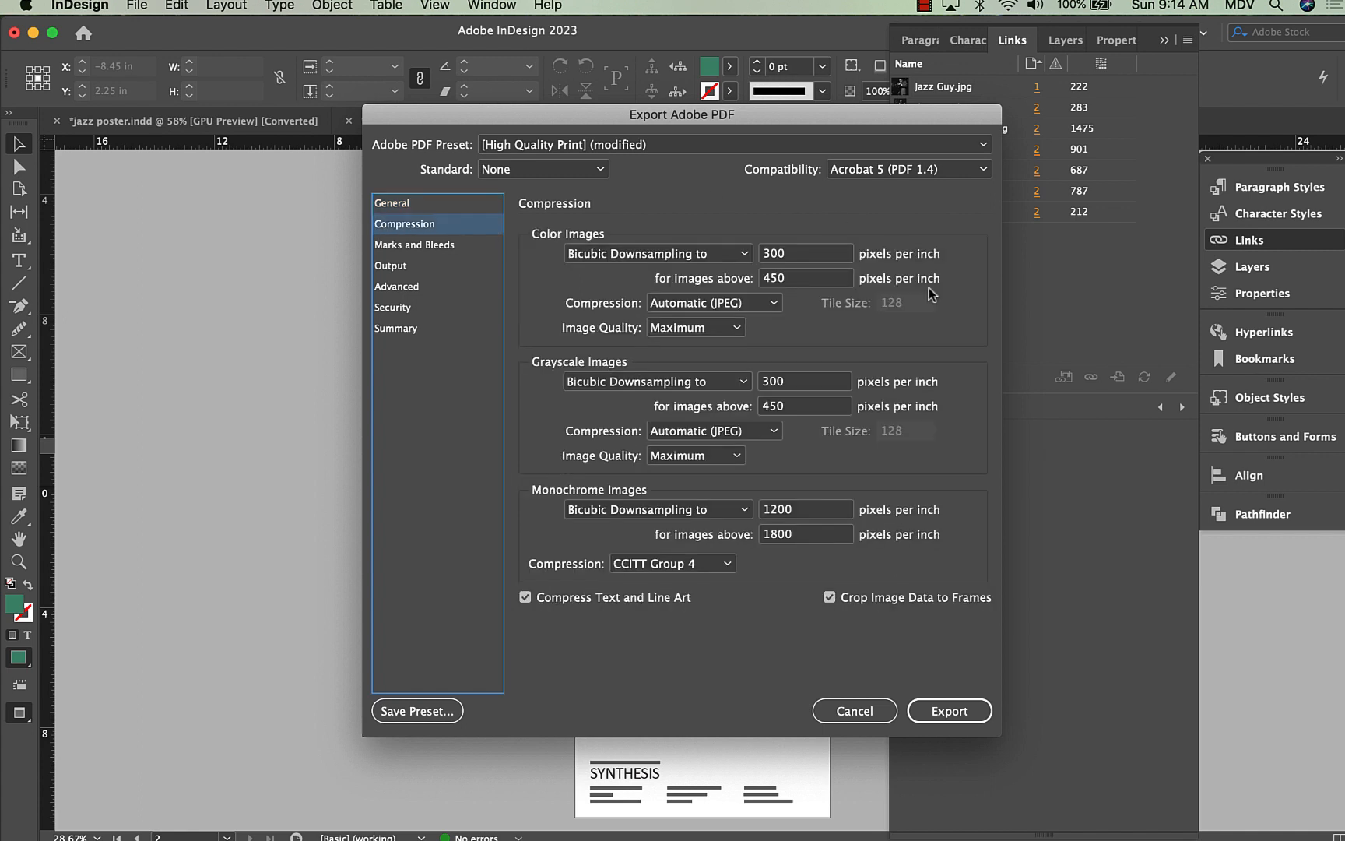
drag(903, 119, 785, 126)
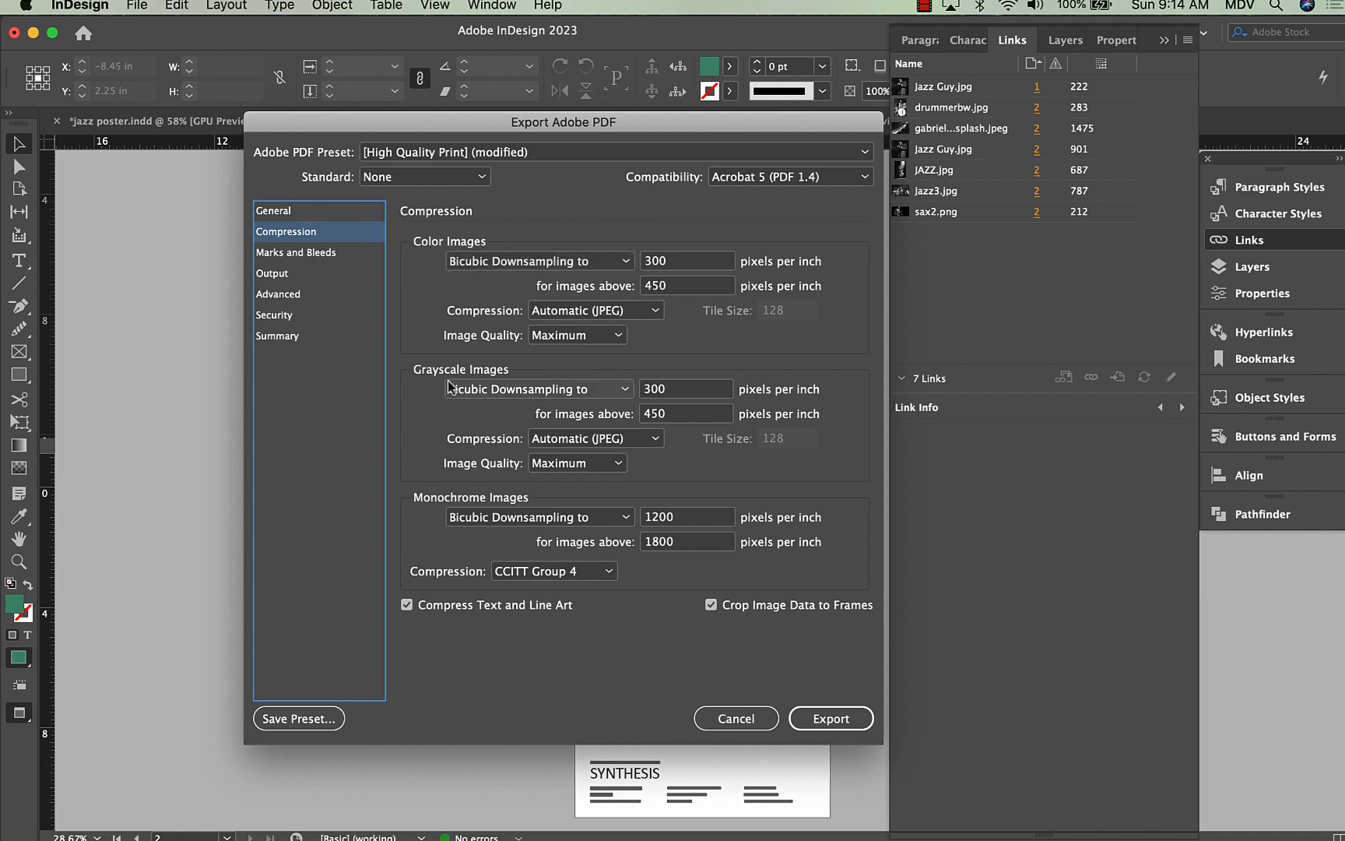
Set grayscale image downsampling to 150 ppi for images above 150 ppi.
click(650, 415)
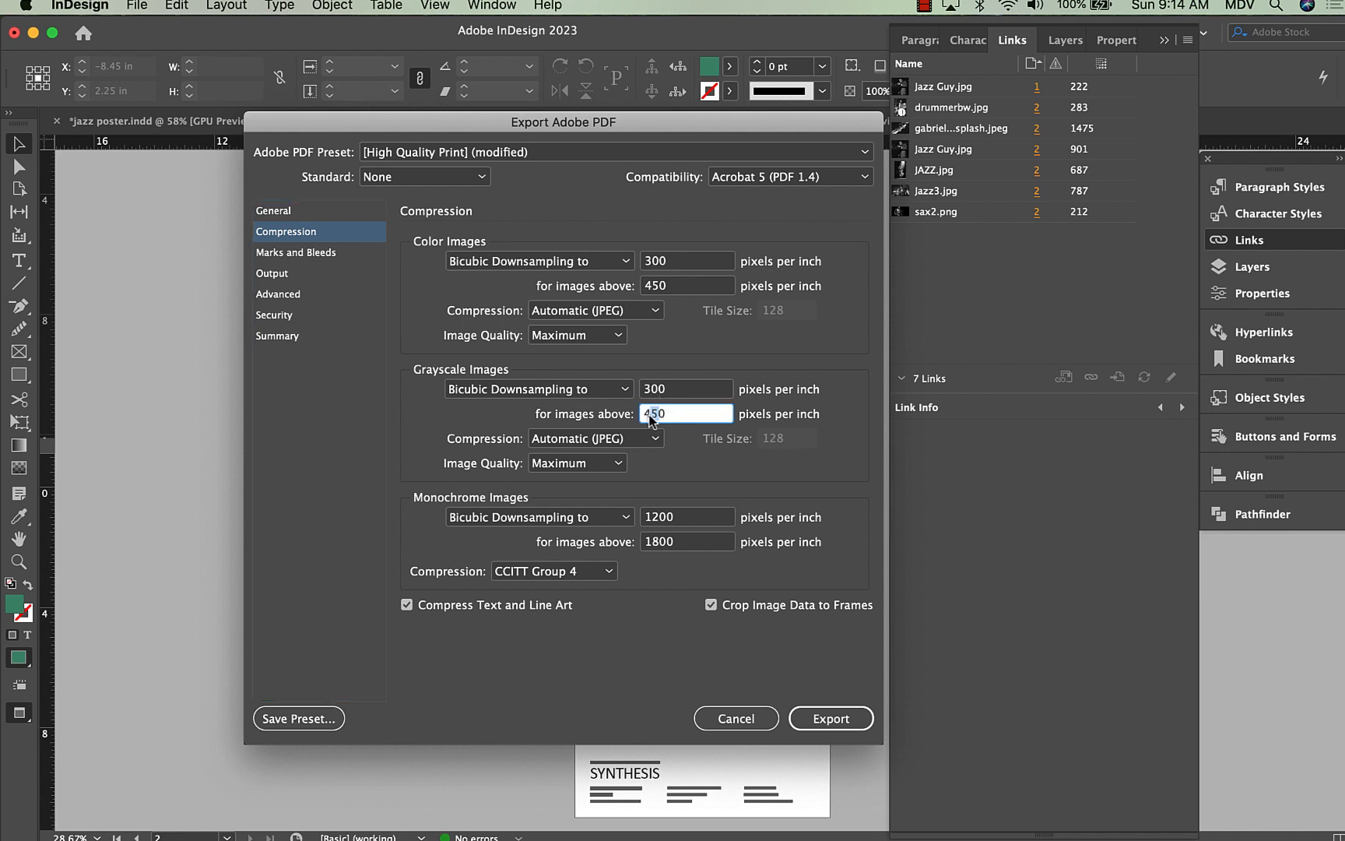
drag(650, 415, 641, 415)
text(300)
click(658, 392)
double_click(659, 395)
text(150)
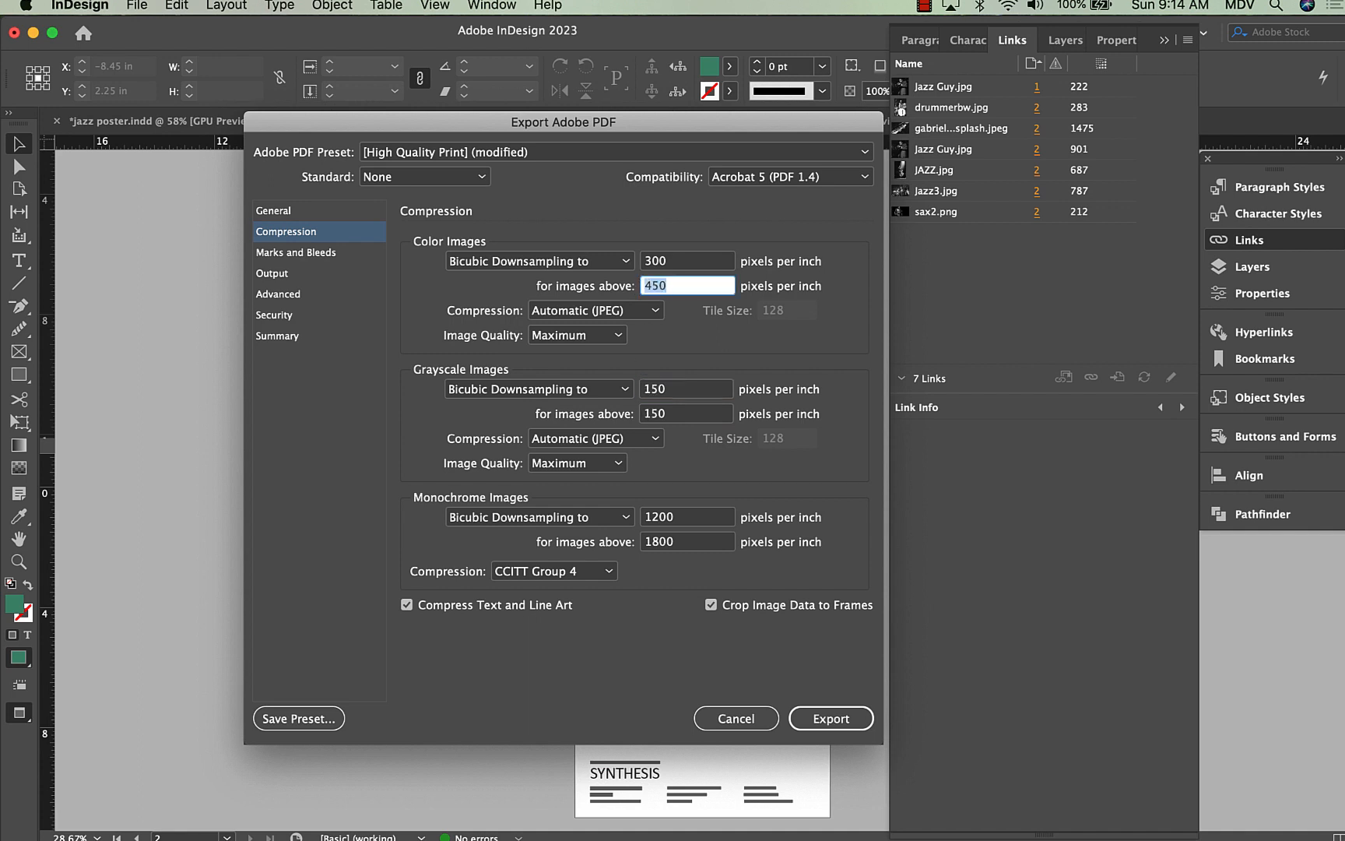
Set color image downsampling to 300 ppi for images above 300 ppi.
text(300)
double_click(674, 266)
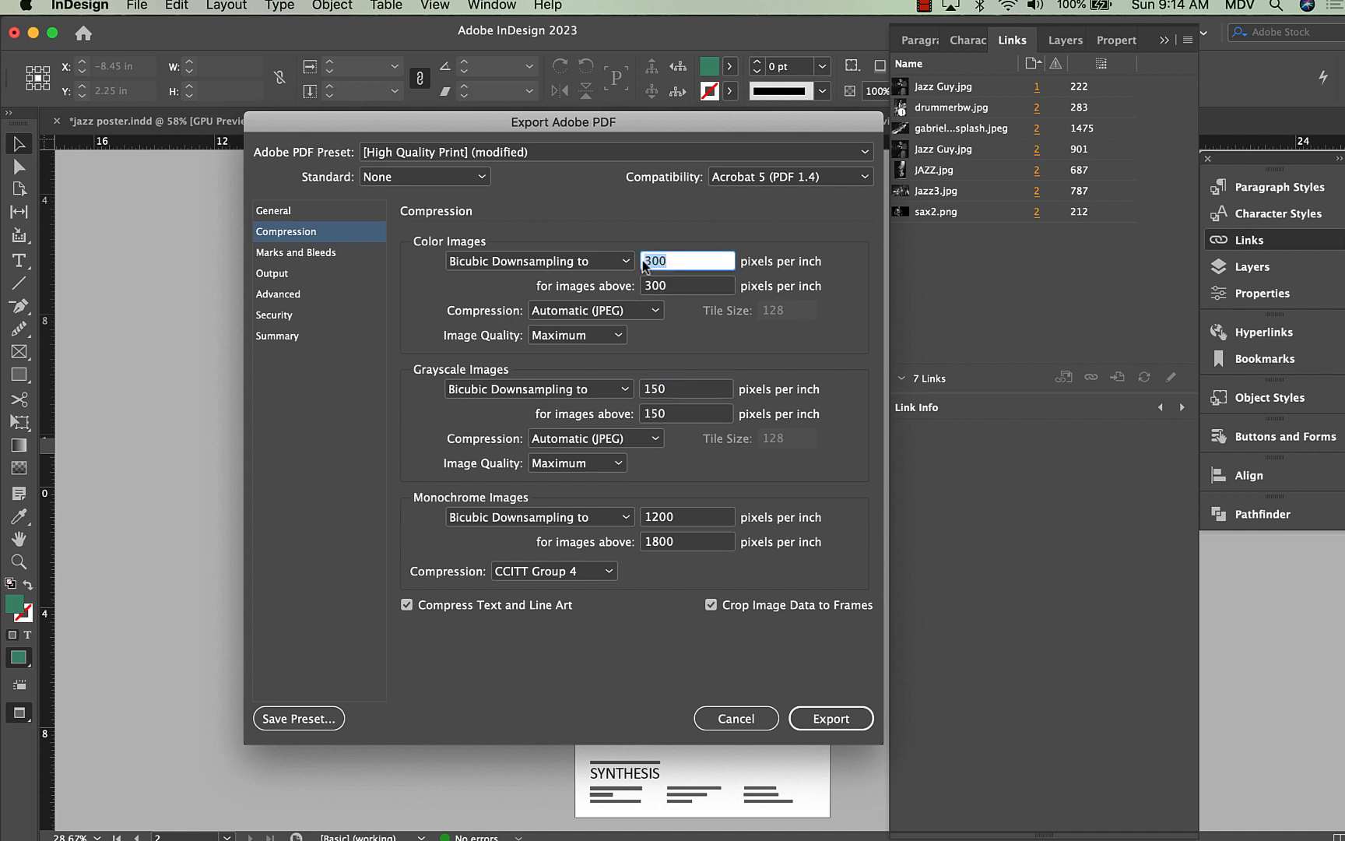
text(150)
double_click(669, 260)
text(300)
click(662, 286)
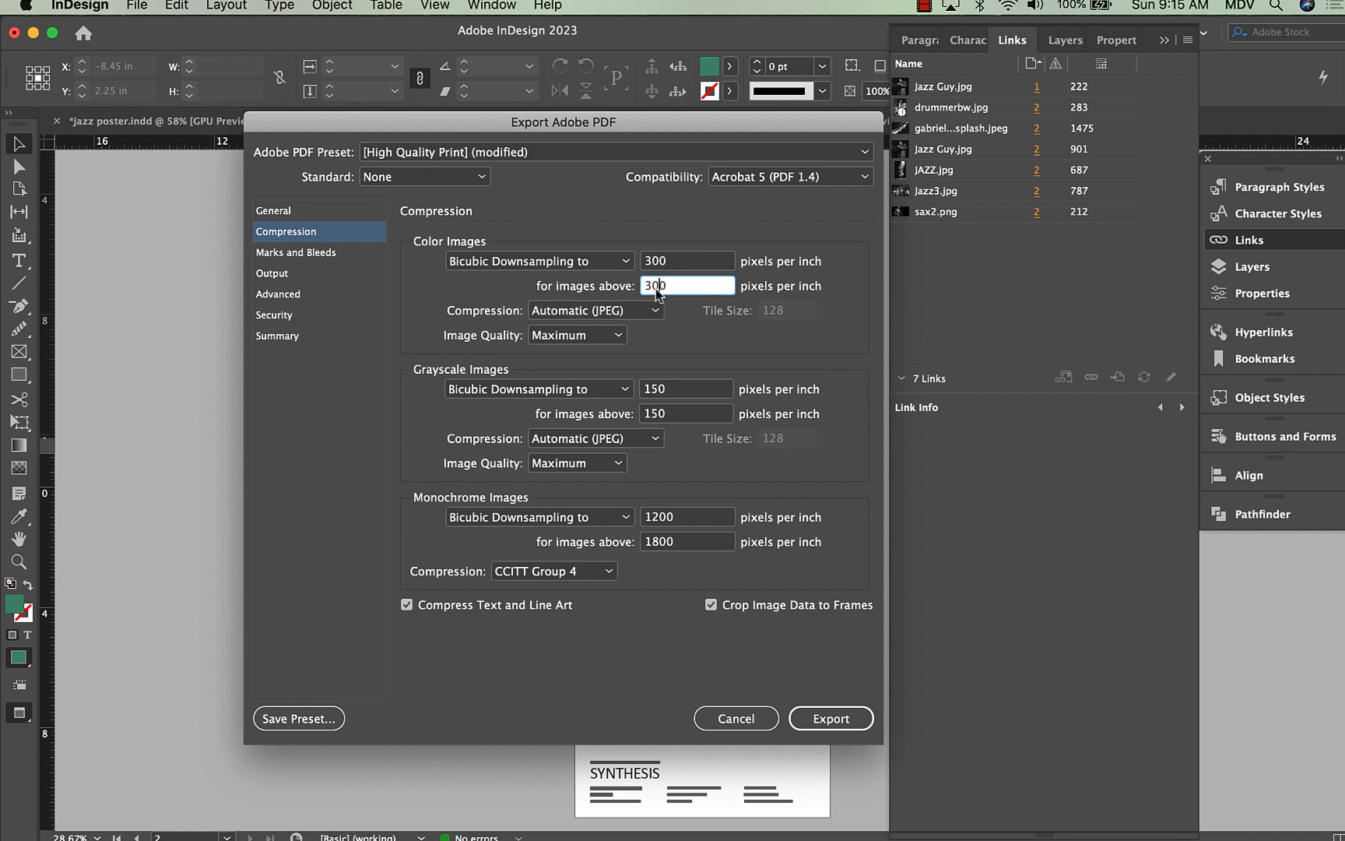
Set grayscale image downsampling to 300 ppi for images above 300 ppi.
double_click(654, 389)
text(300)
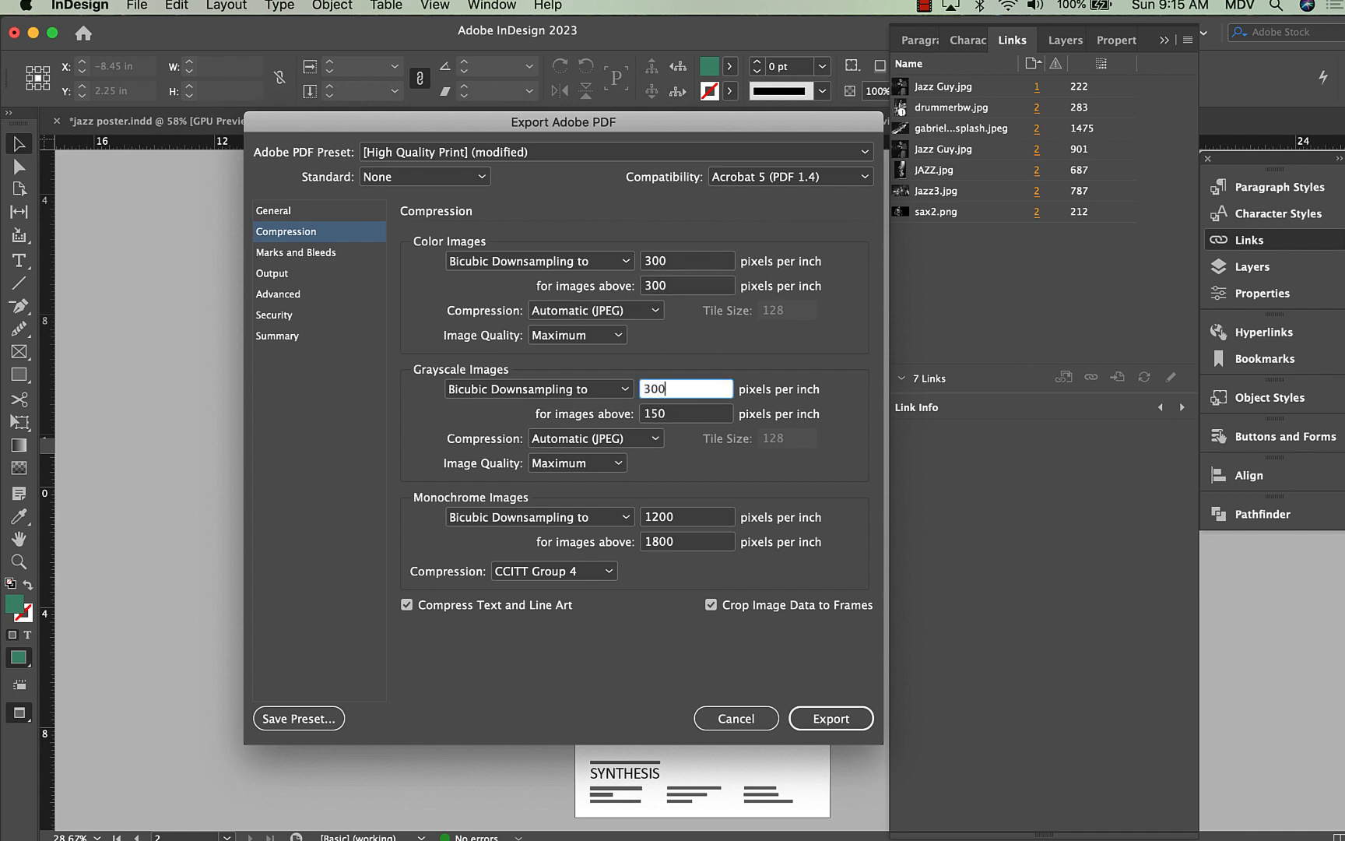
double_click(669, 413)
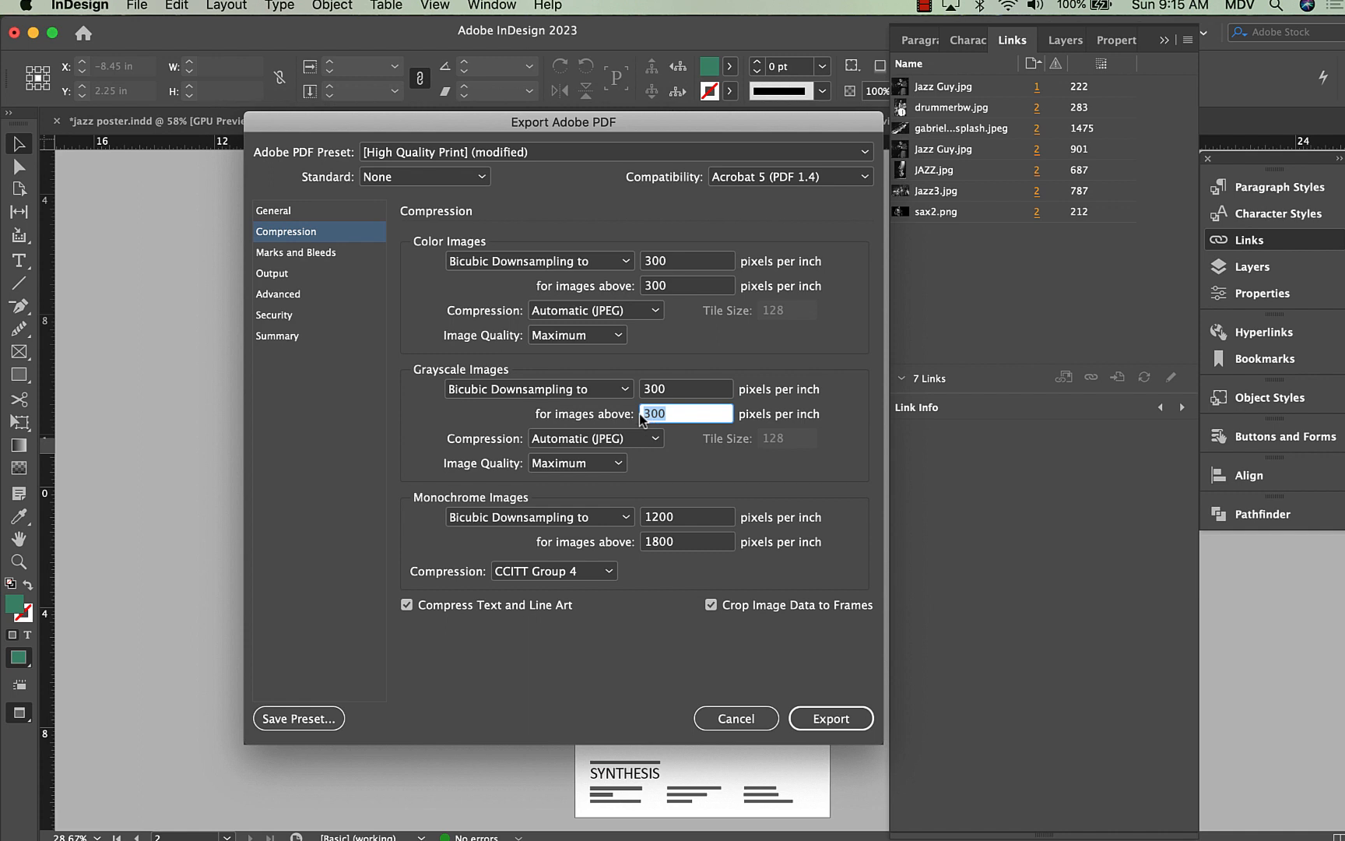
text(300)
Add crop marks to the PDF and use the document bleed settings.
click(297, 257)
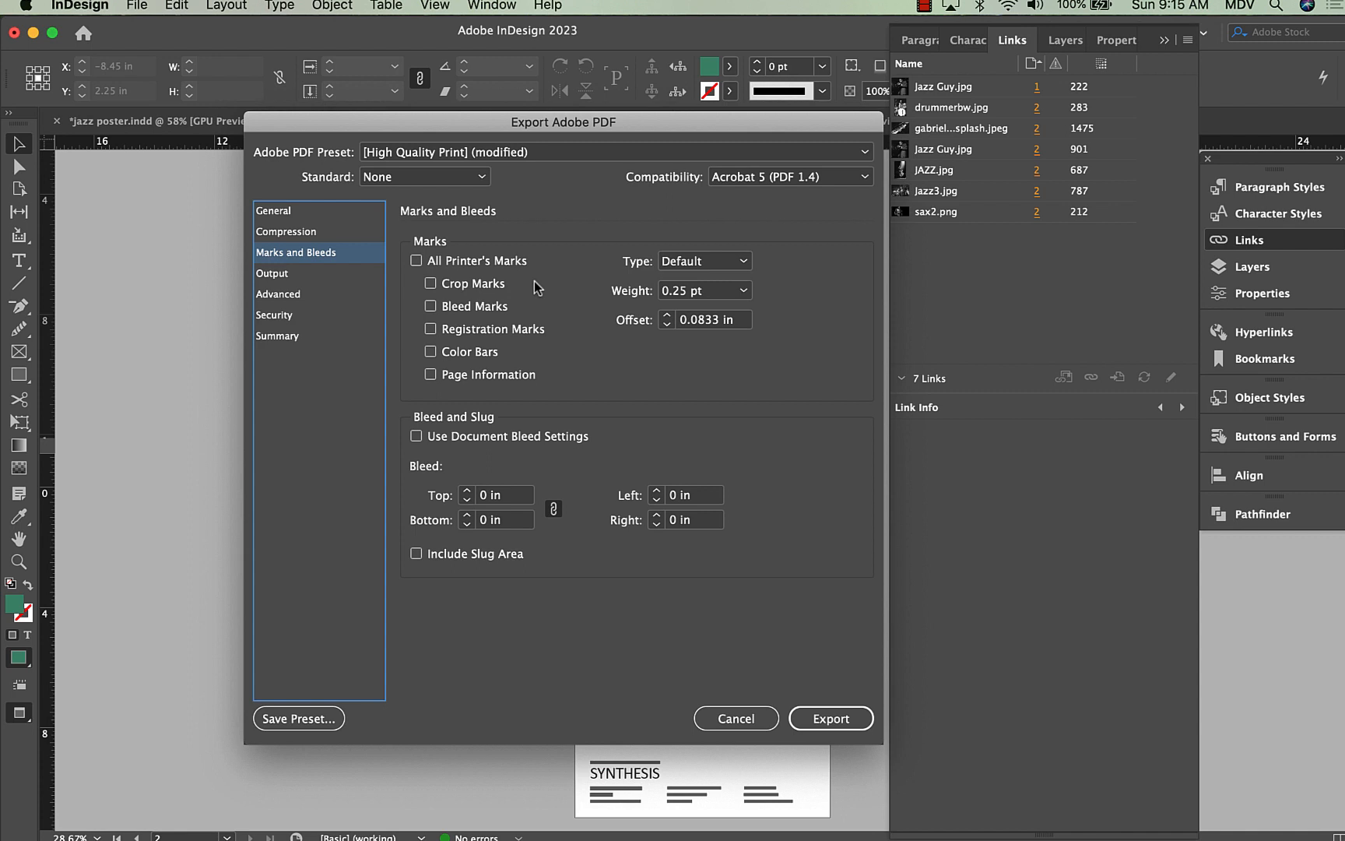
click(431, 285)
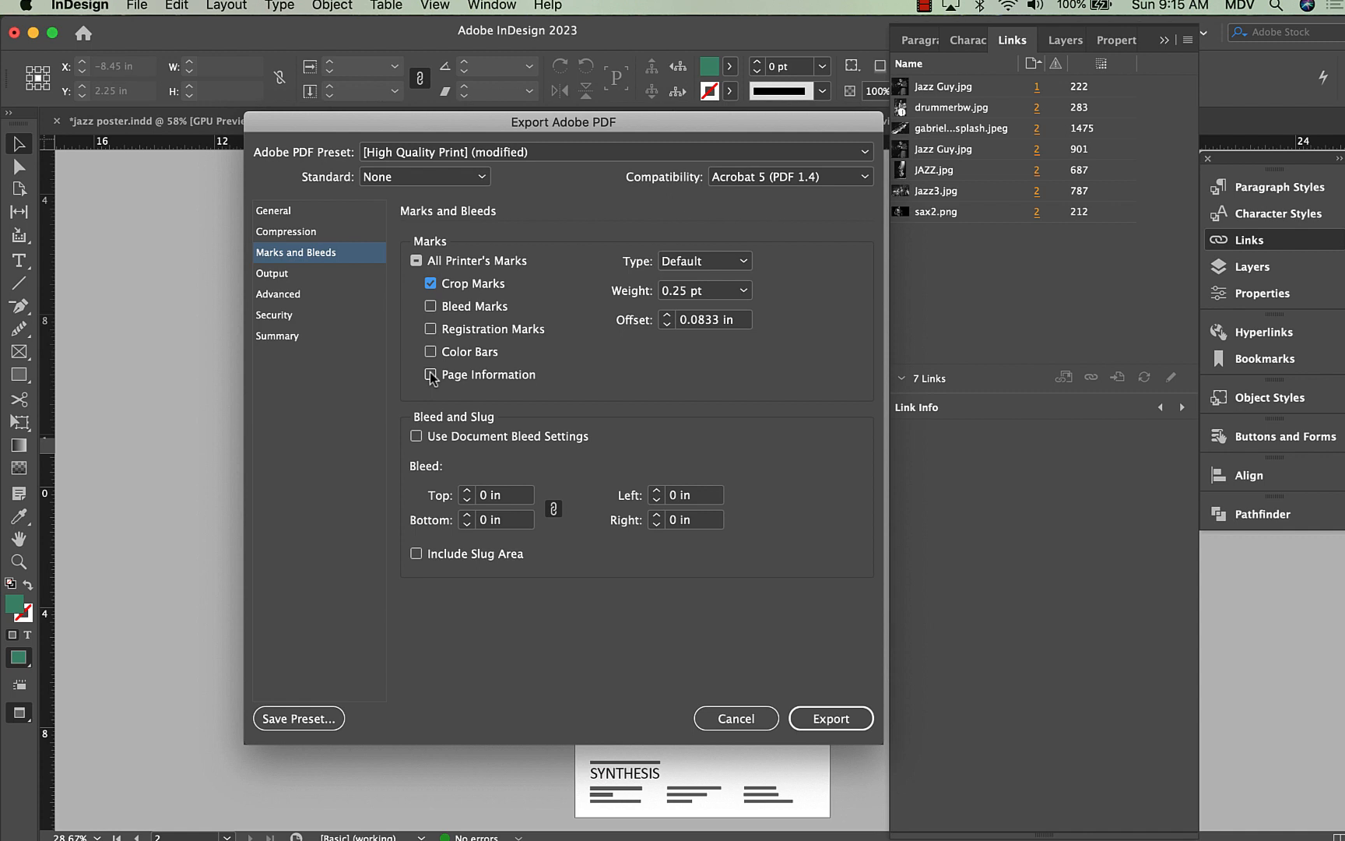
click(418, 436)
click(418, 437)
click(418, 437)
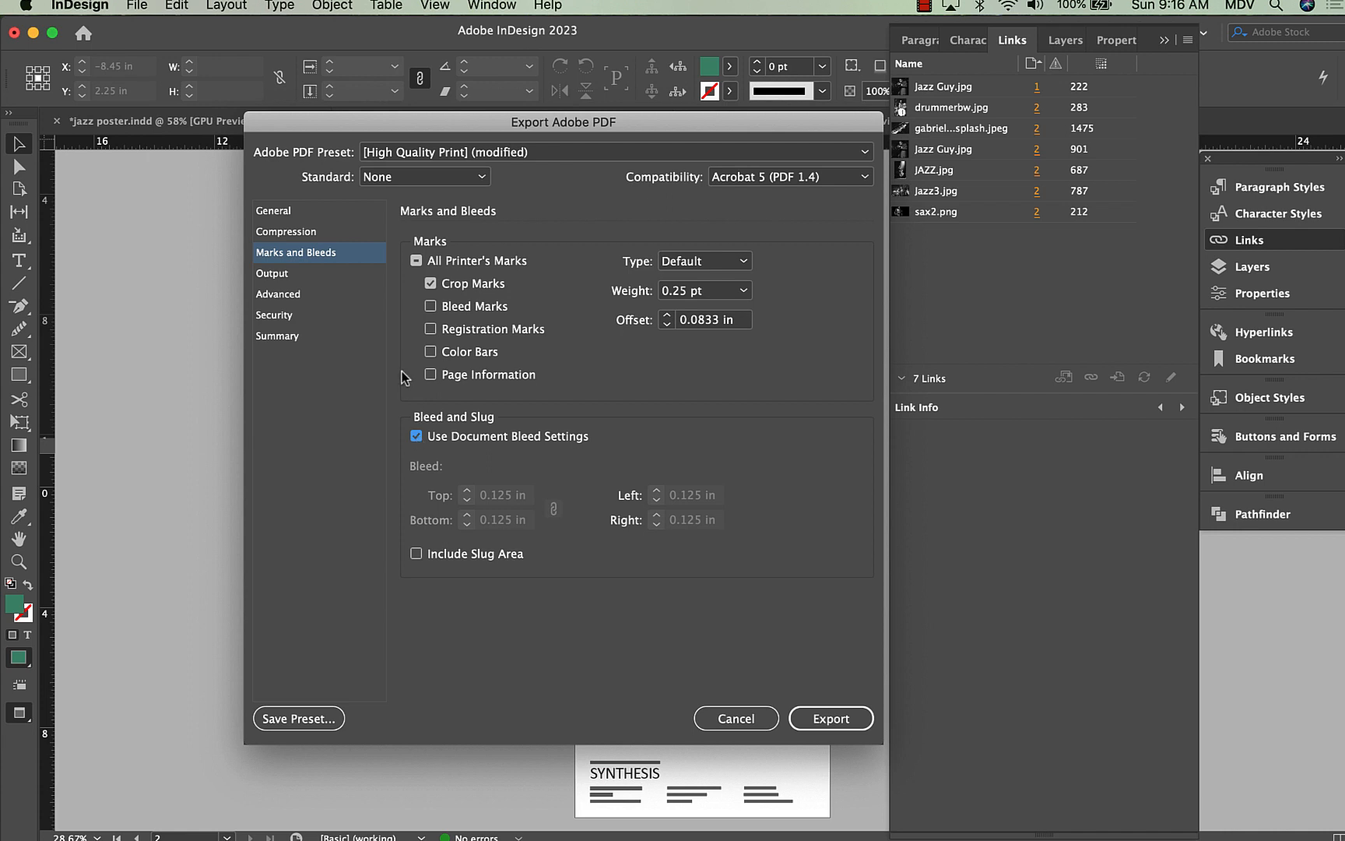
Set color conversion to Convert to Destination with the U.S. Web Coated (SWOP) v2 profile, and export the PDF.
click(296, 284)
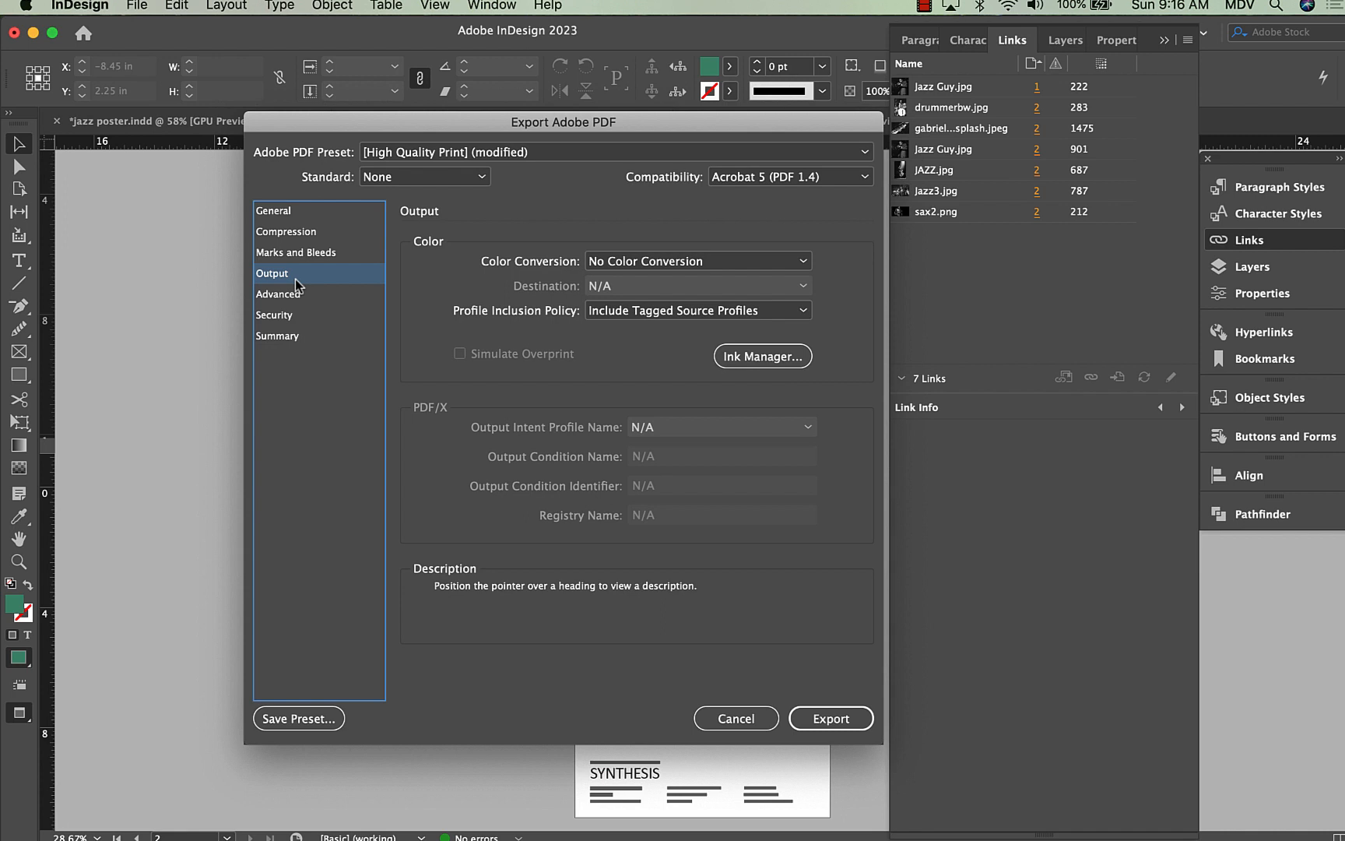
click(685, 260)
click(672, 304)
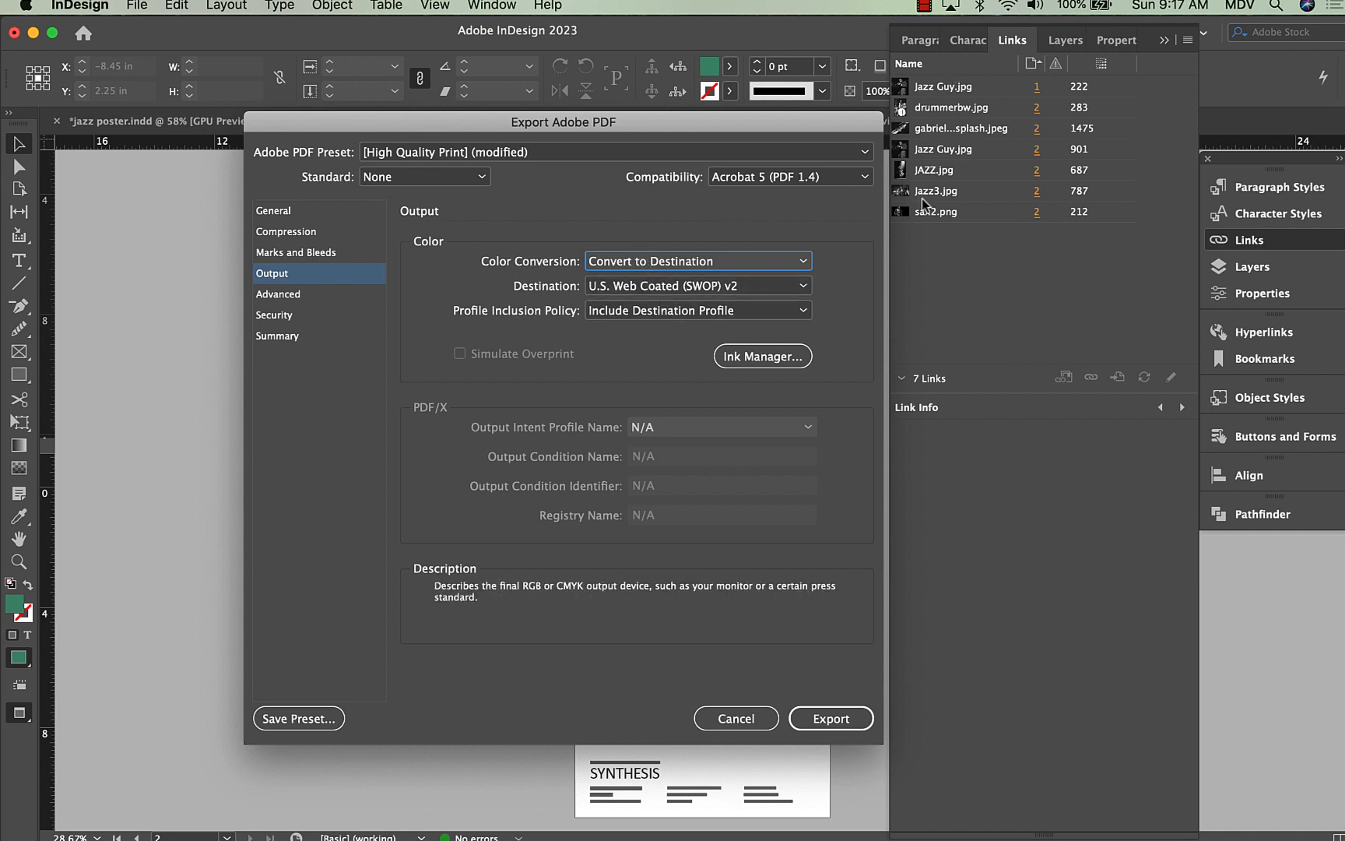
click(273, 211)
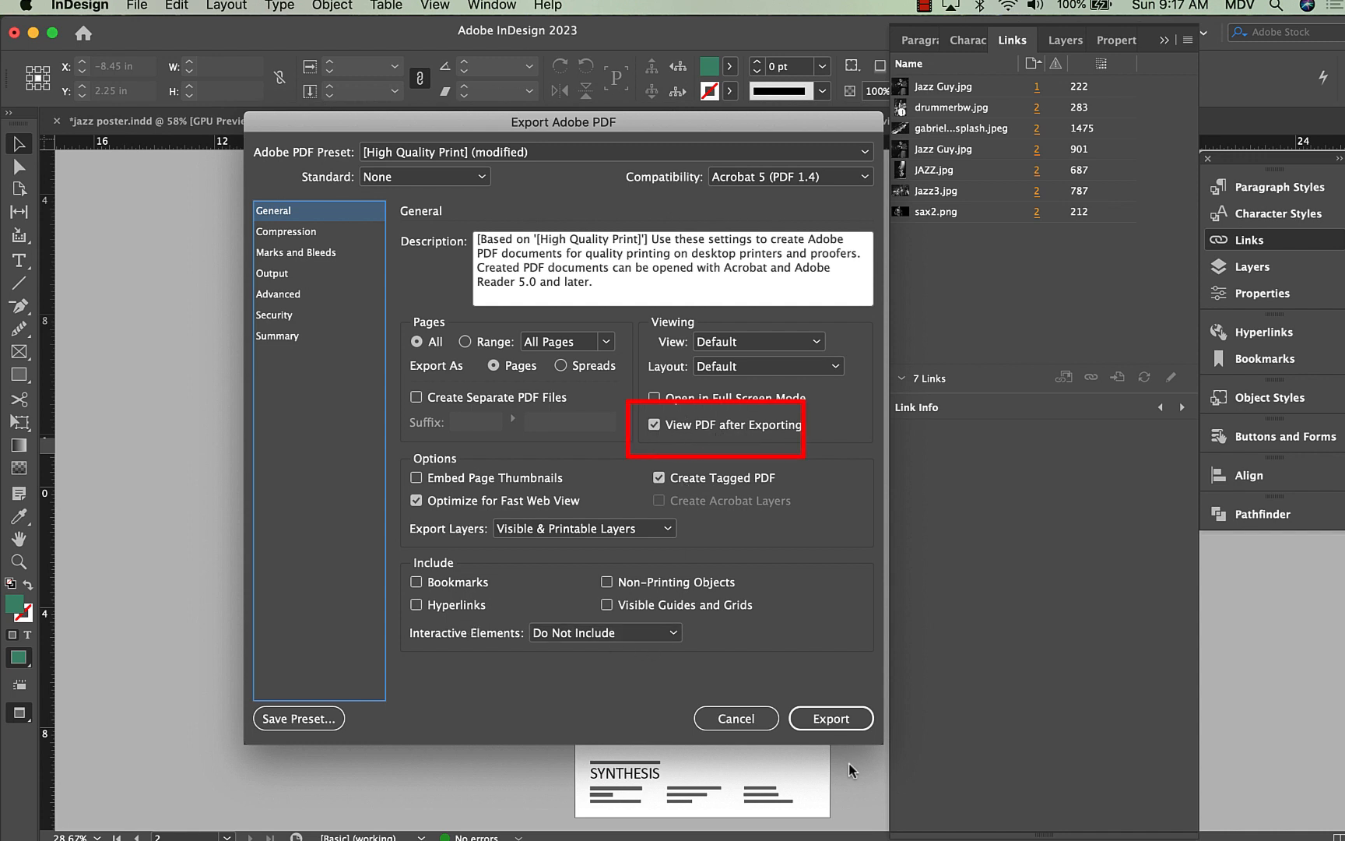
click(832, 724)
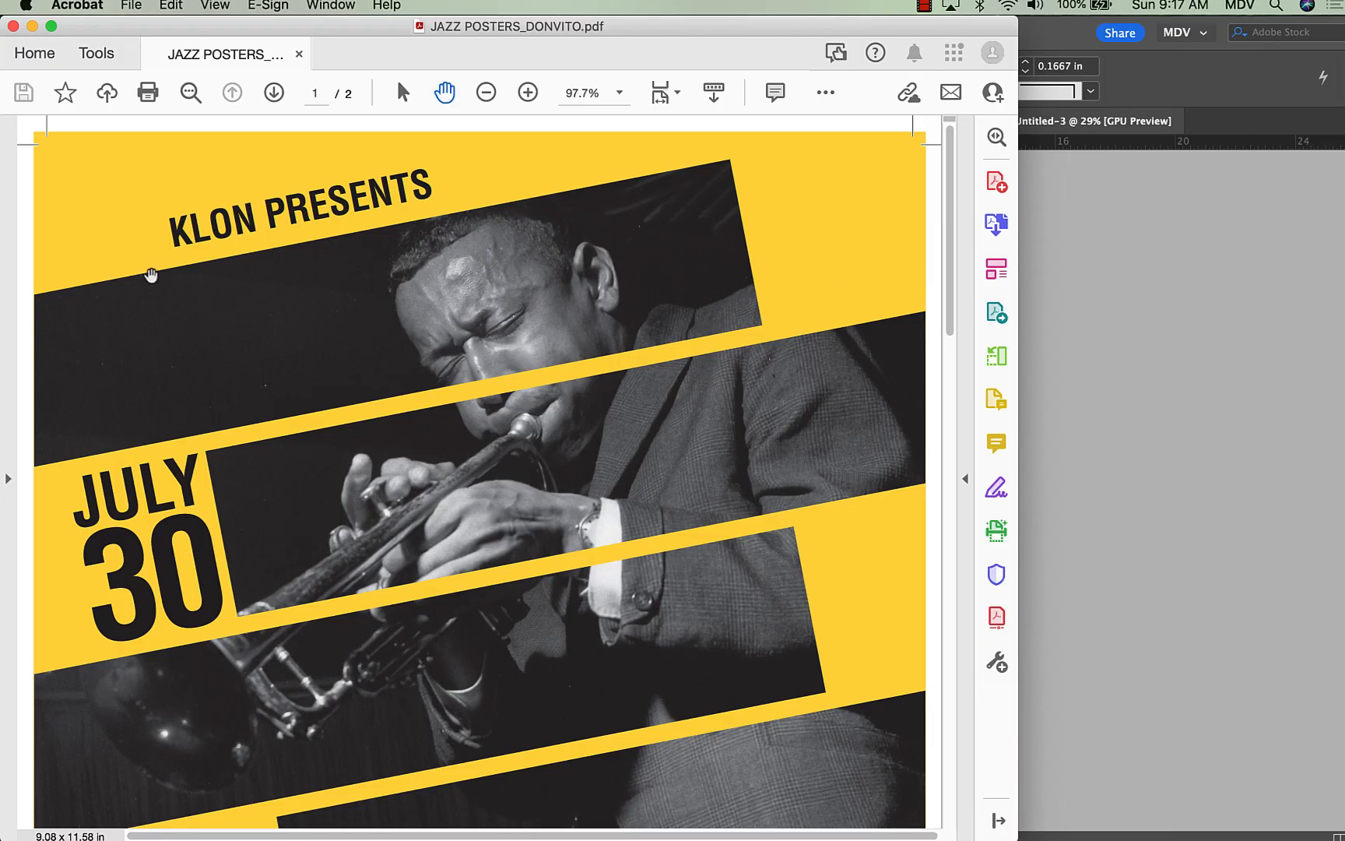
Examine the crop marks and bleed at the first page's corner and look over both pages of the exported PDF.
scroll(172, 259, up, 5)
scroll(172, 259, up, 3)
scroll(172, 258, left, 4)
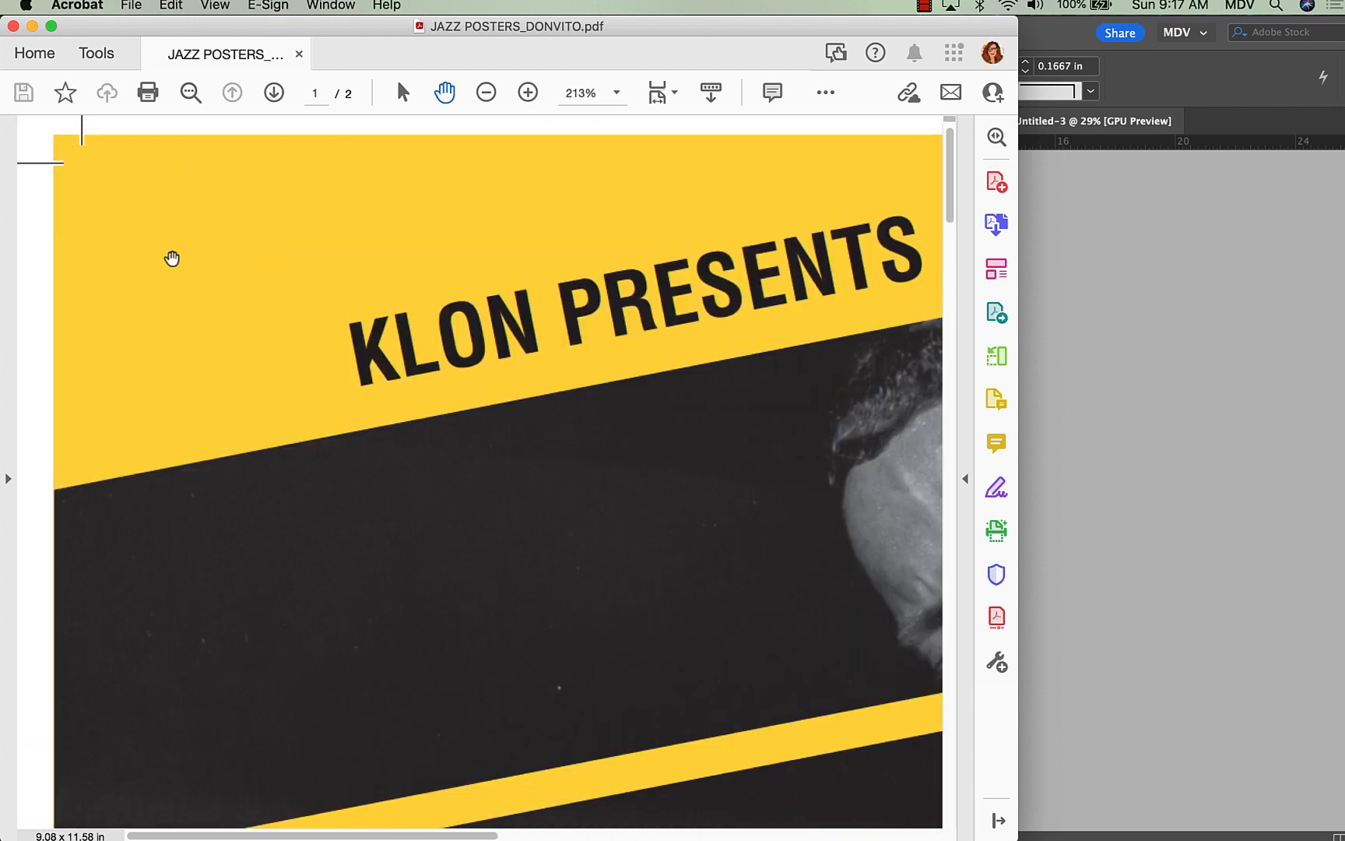
scroll(172, 259, up, 1)
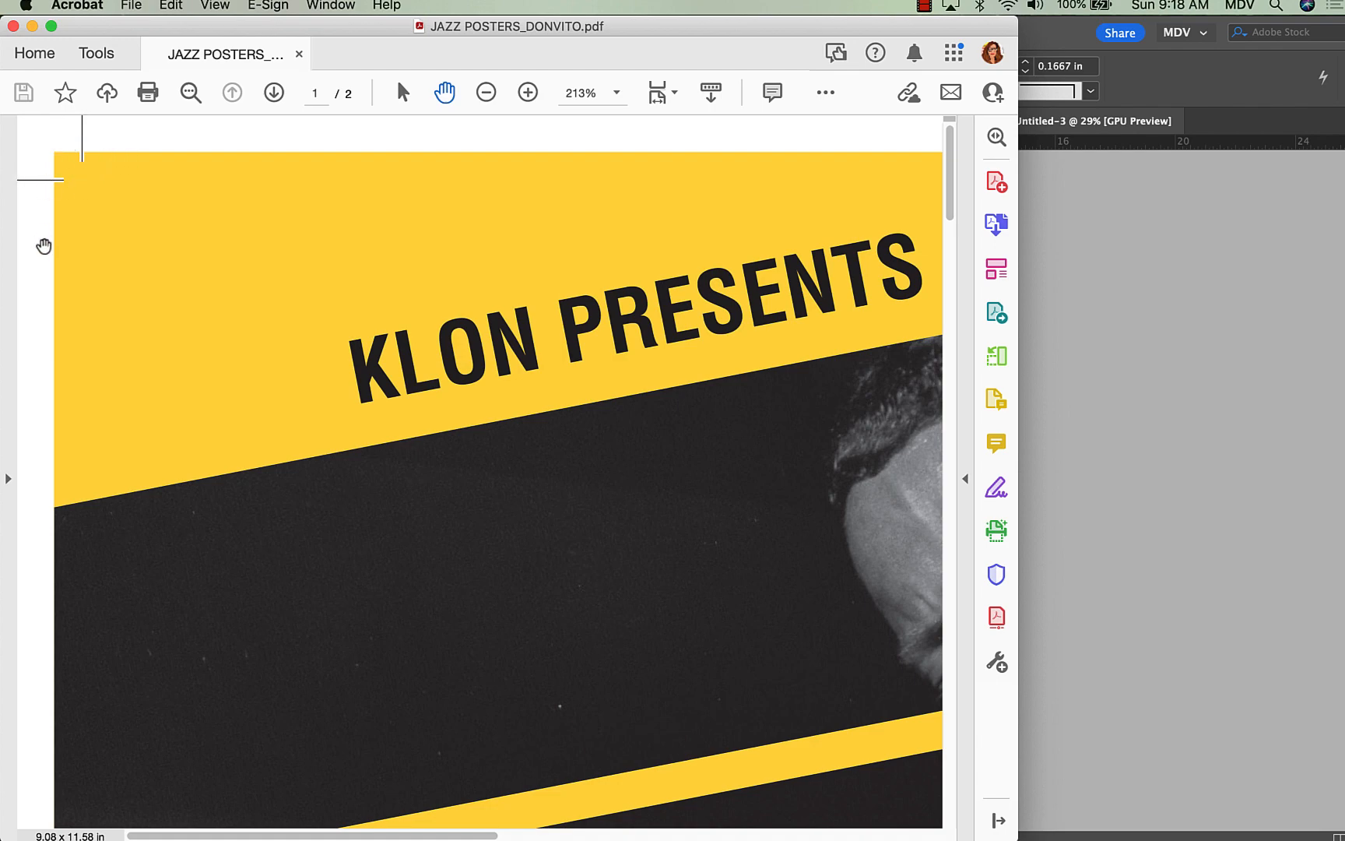
key(super+0)
scroll(249, 360, down, 5)
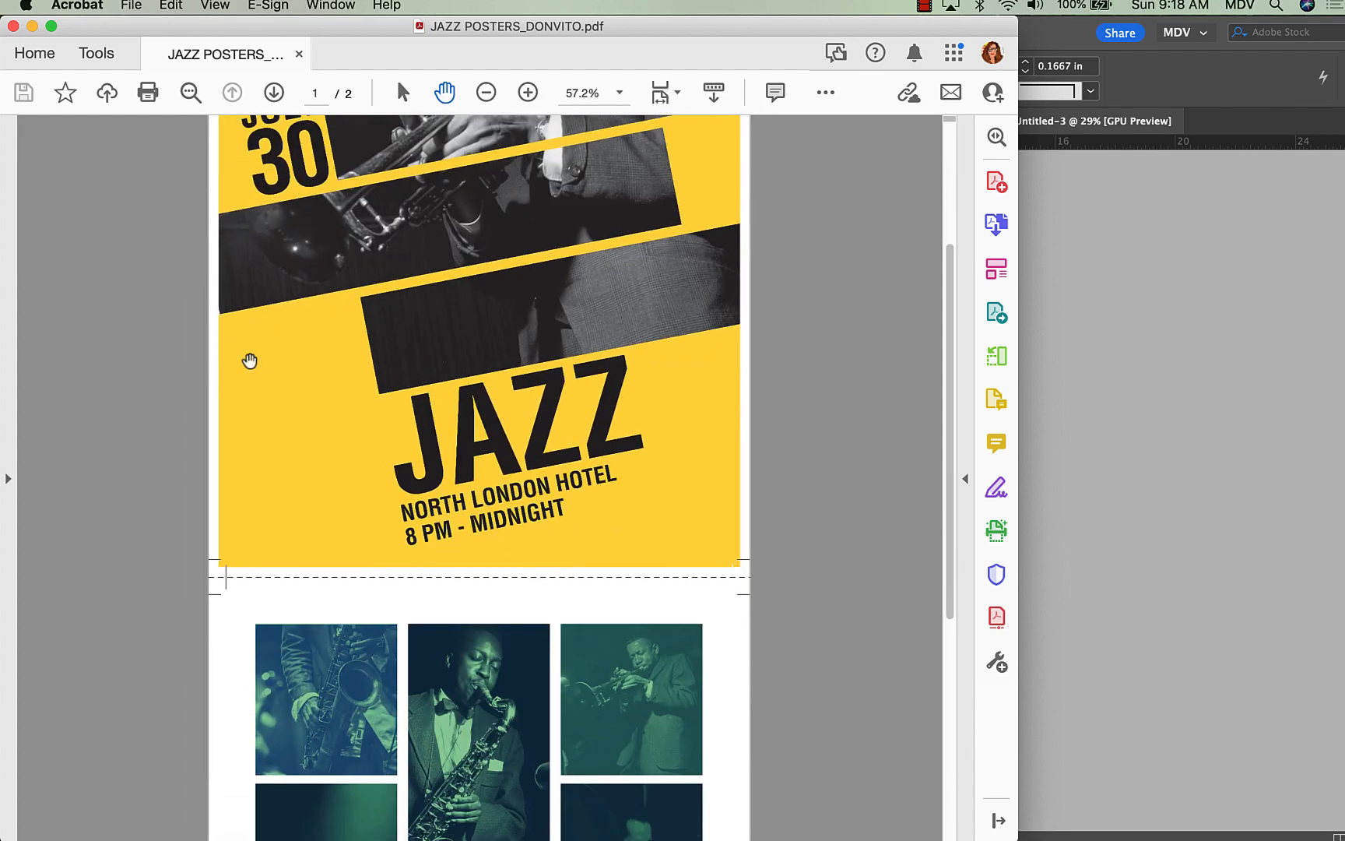
scroll(249, 360, down, 5)
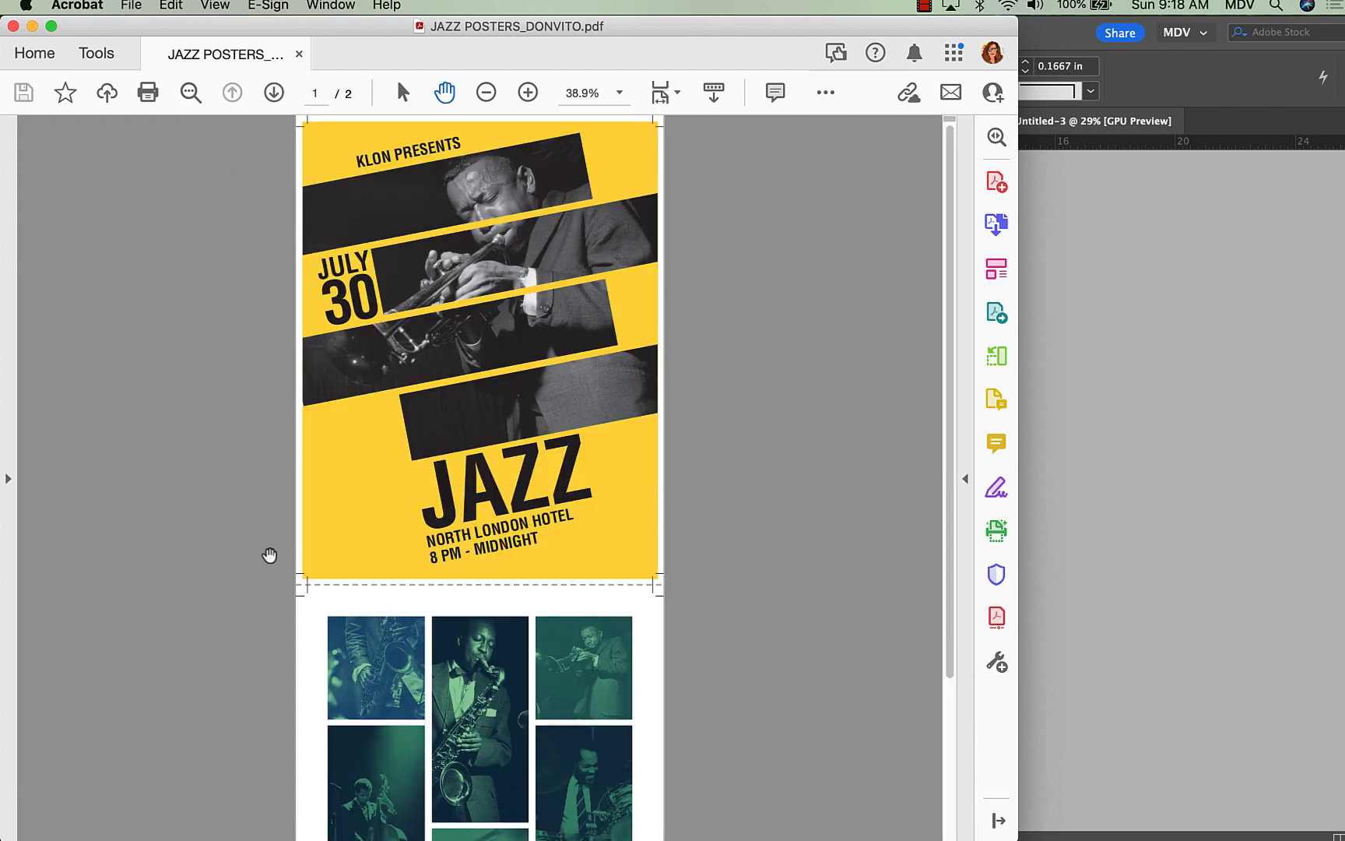
scroll(269, 555, down, 5)
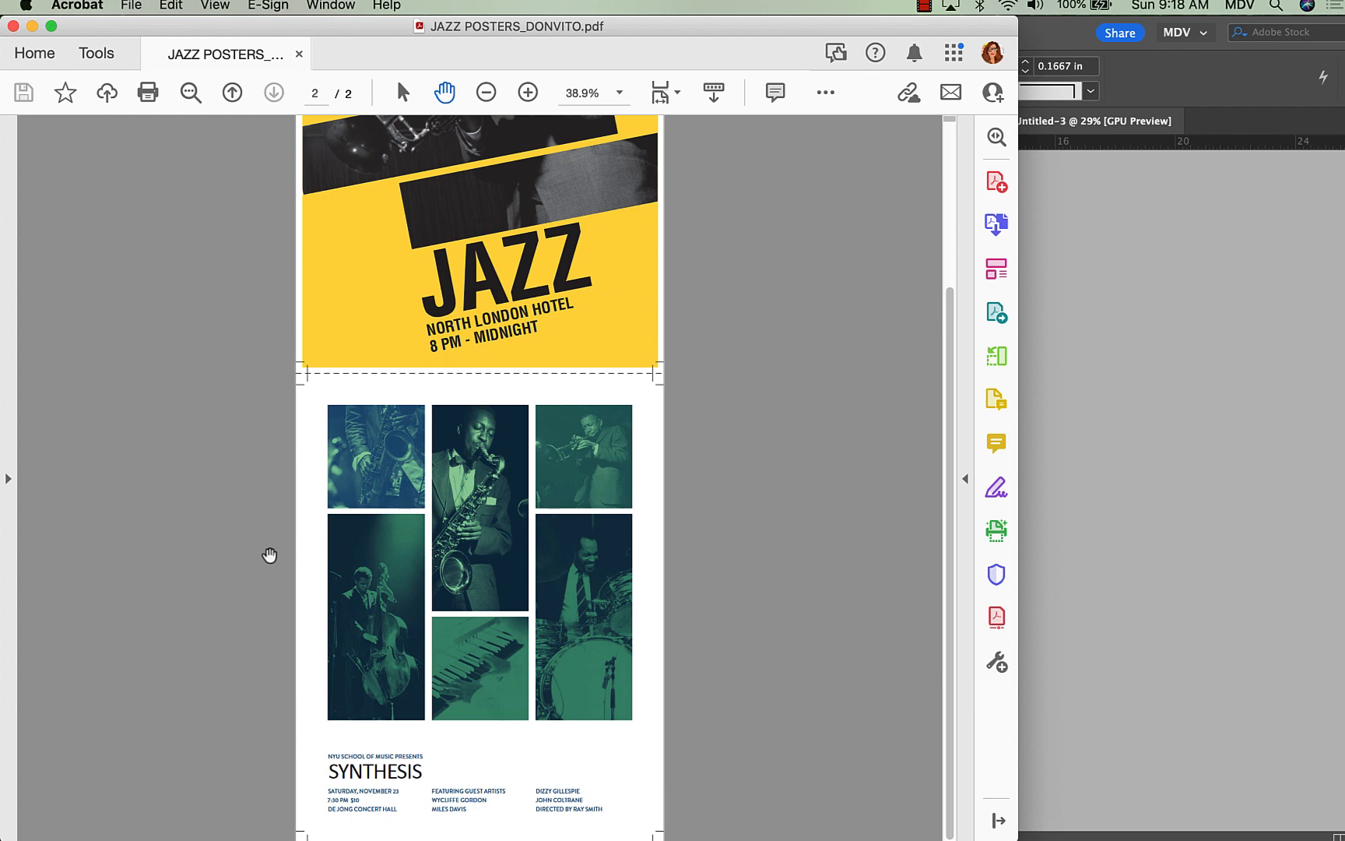
scroll(269, 556, up, 5)
Switch to the course's Jazz Posters page in Chrome and read the instructions for the alternate-genre version.
click(393, 827)
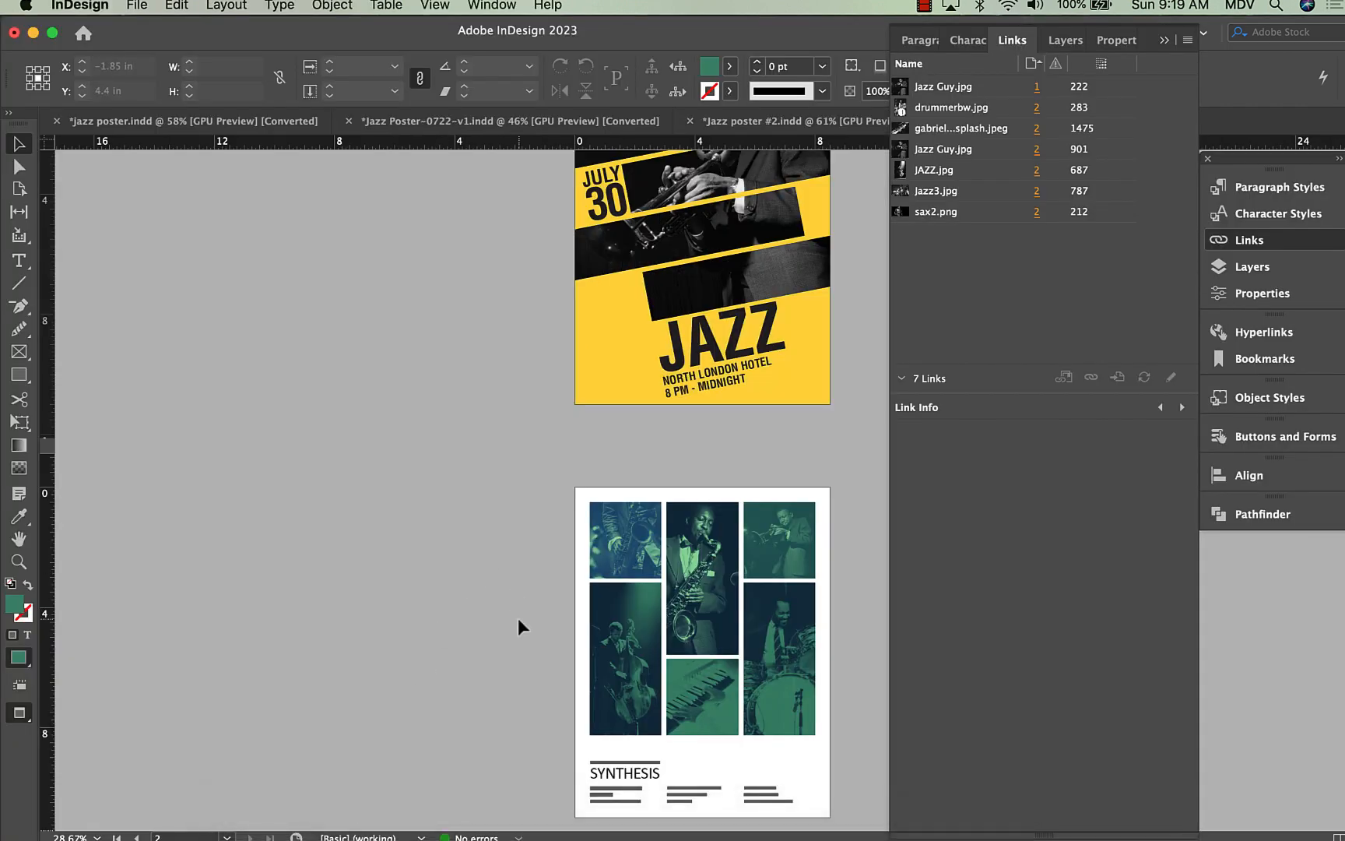
scroll(516, 618, down, 3)
scroll(516, 618, up, 2)
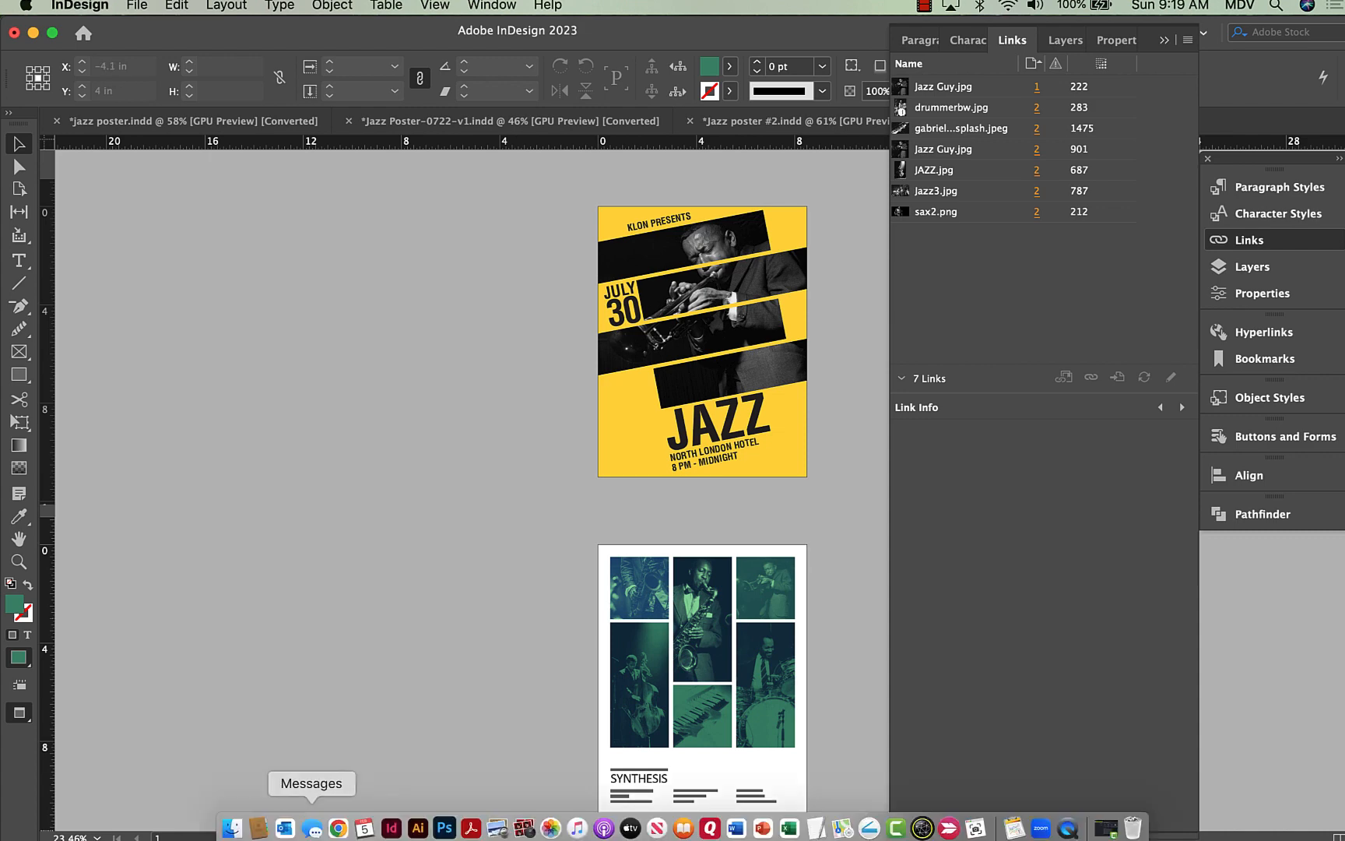
click(340, 825)
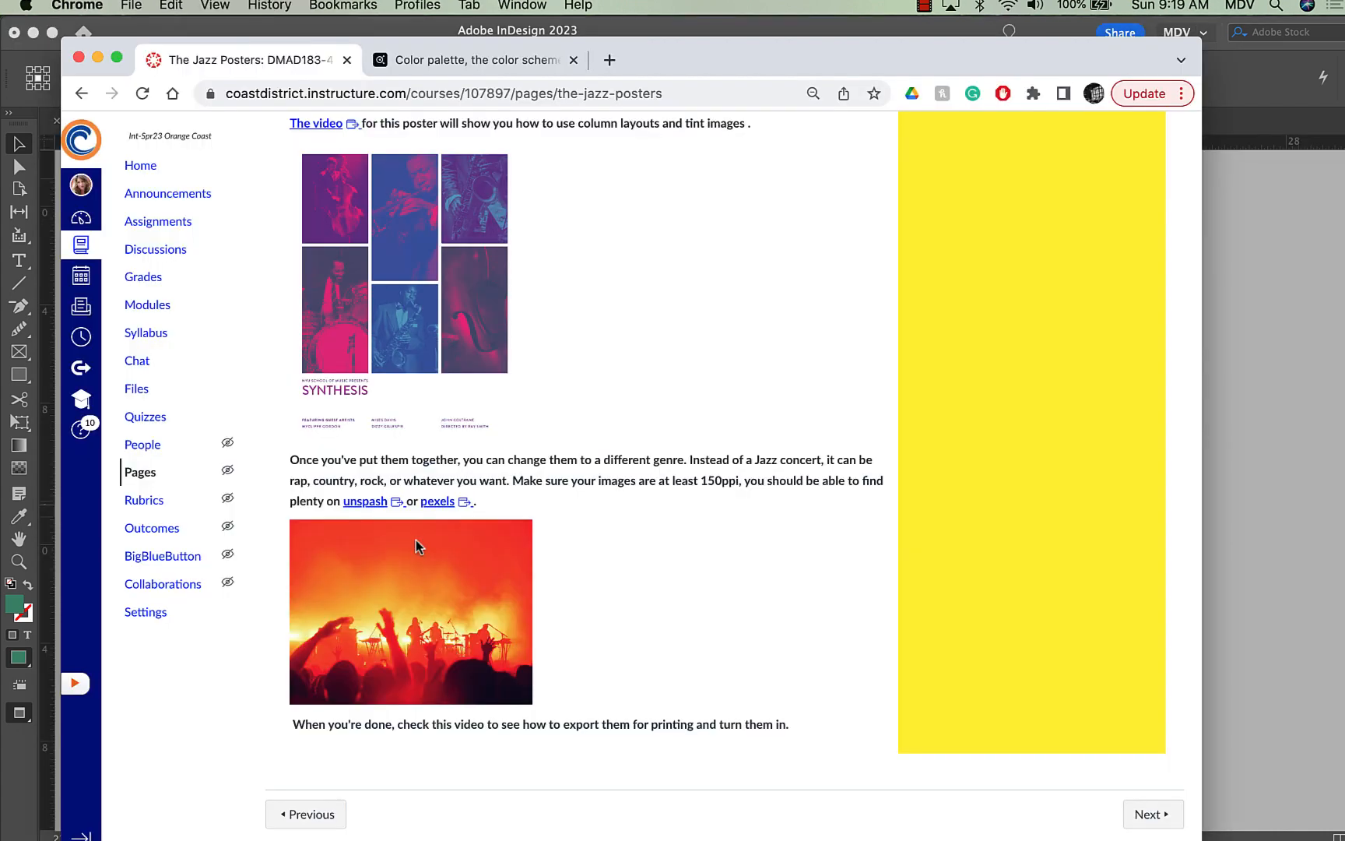
scroll(417, 540, up, 5)
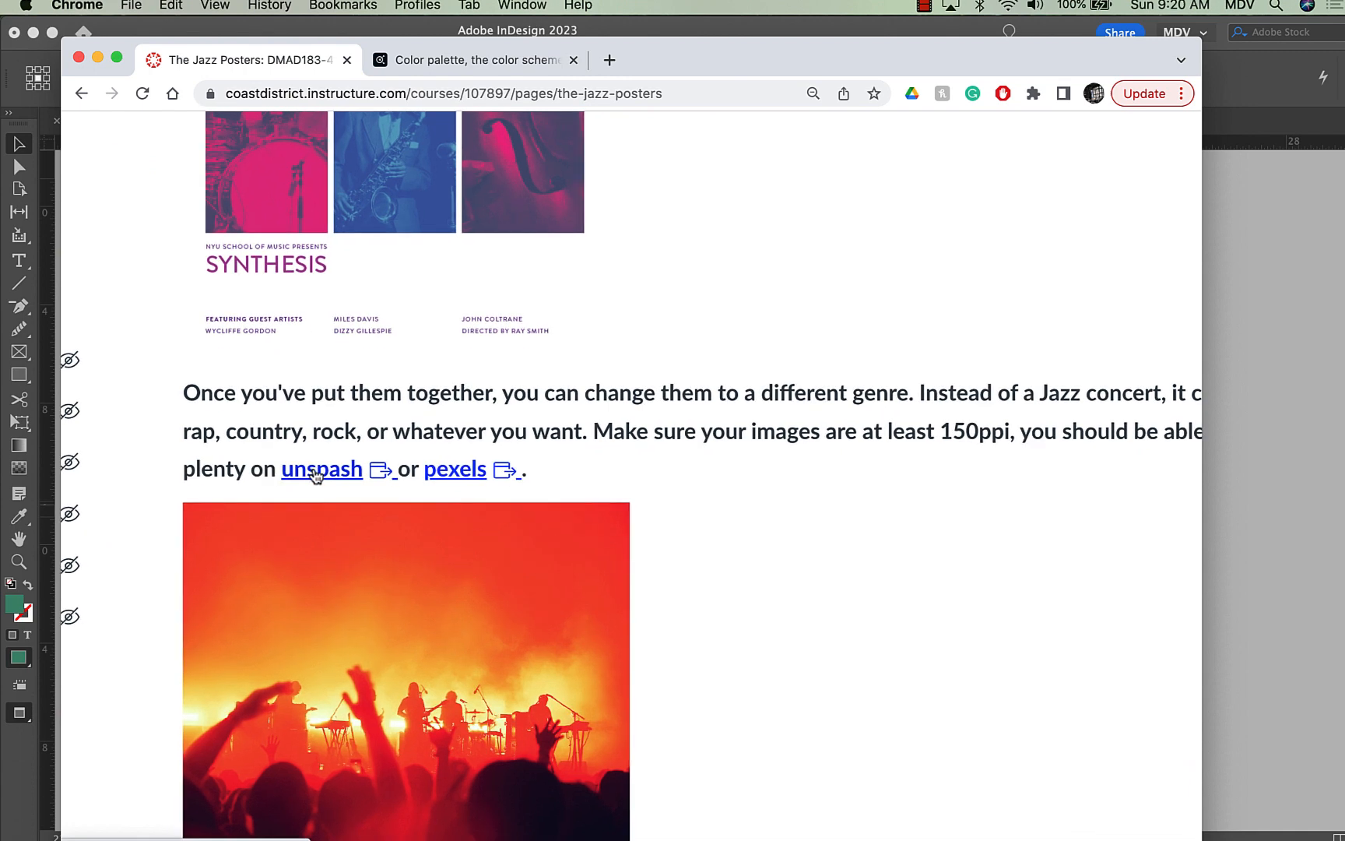
scroll(492, 532, down, 5)
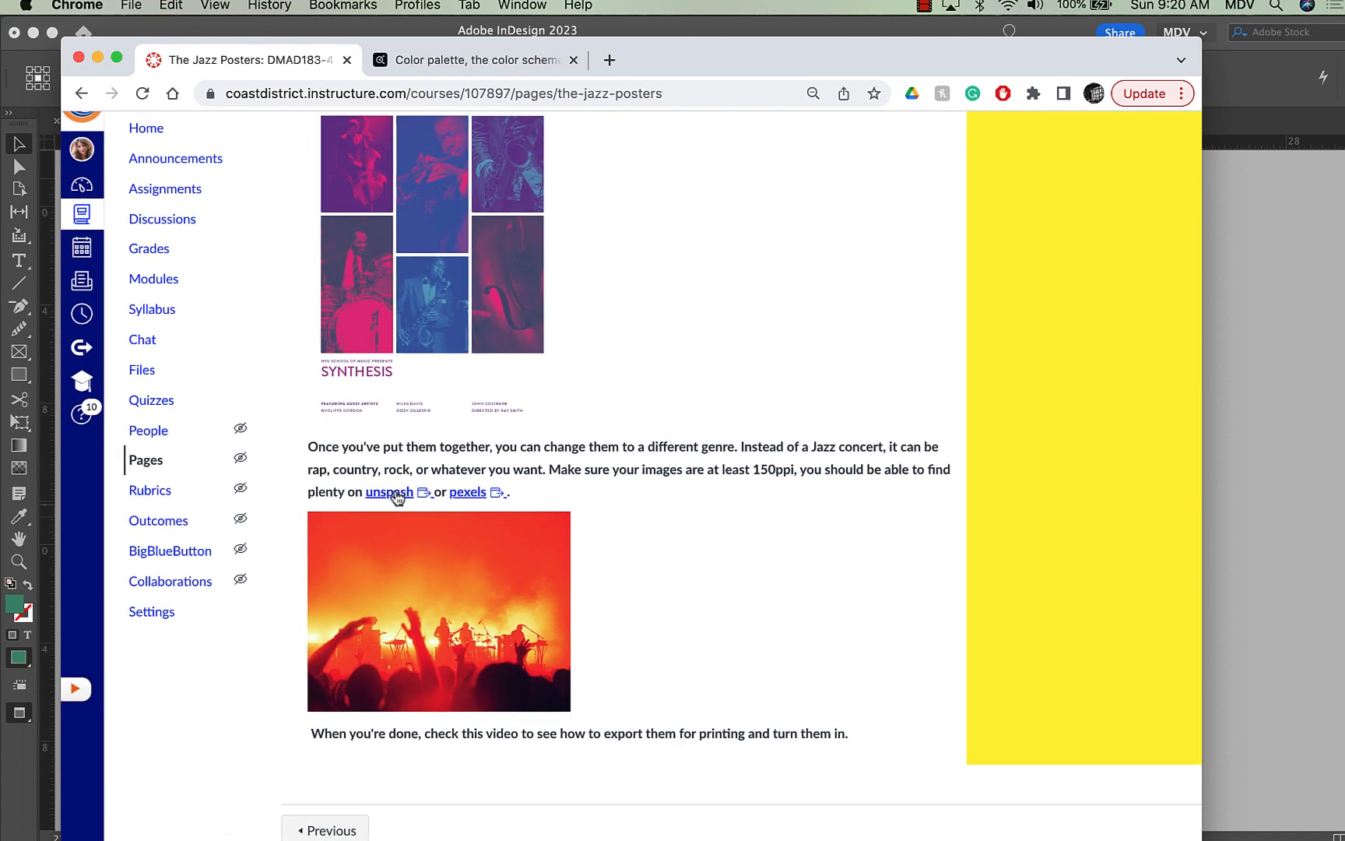
Follow the page's Unsplash link and browse the rock and roll photos for usable poster images.
click(390, 492)
scroll(394, 492, down, 10)
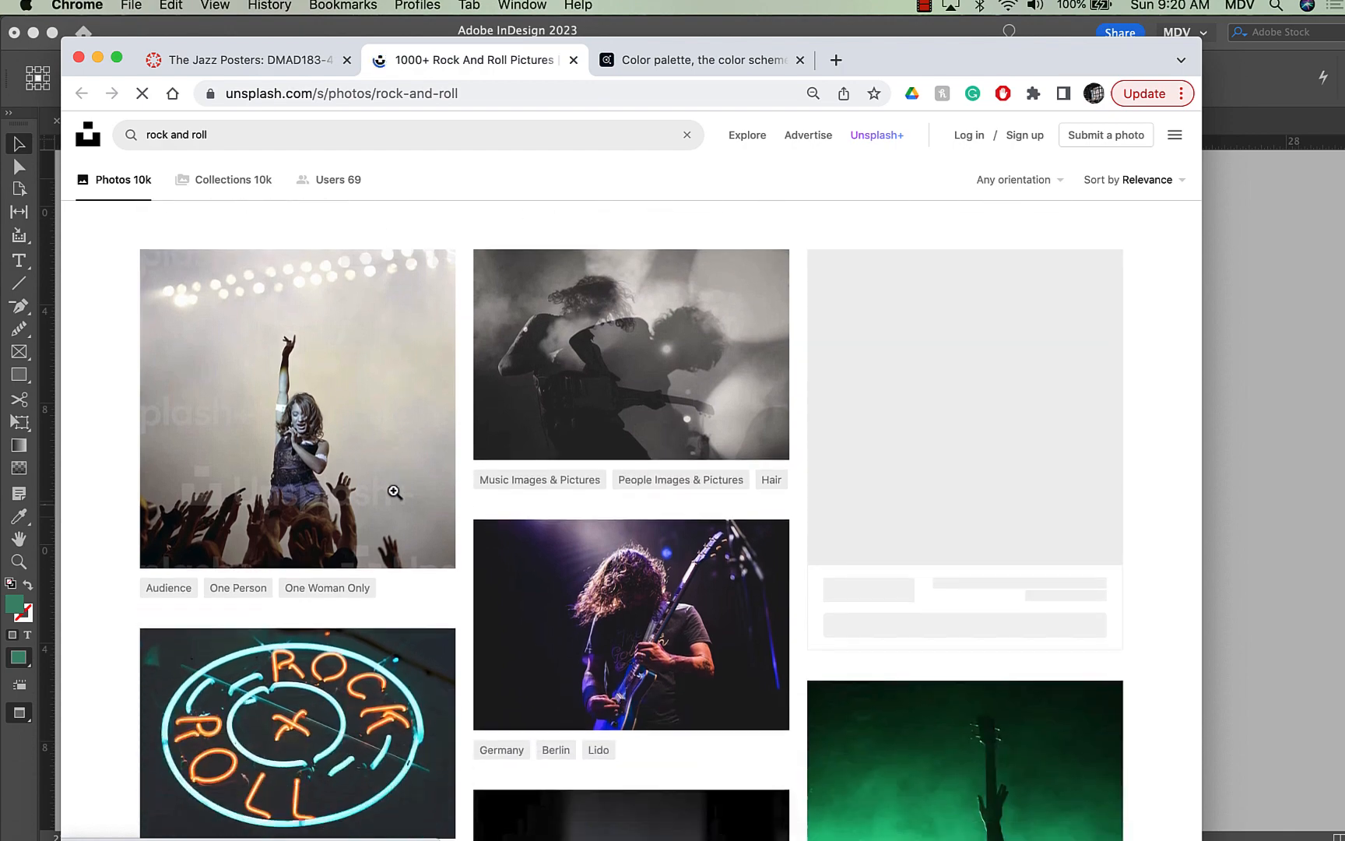
scroll(394, 492, down, 10)
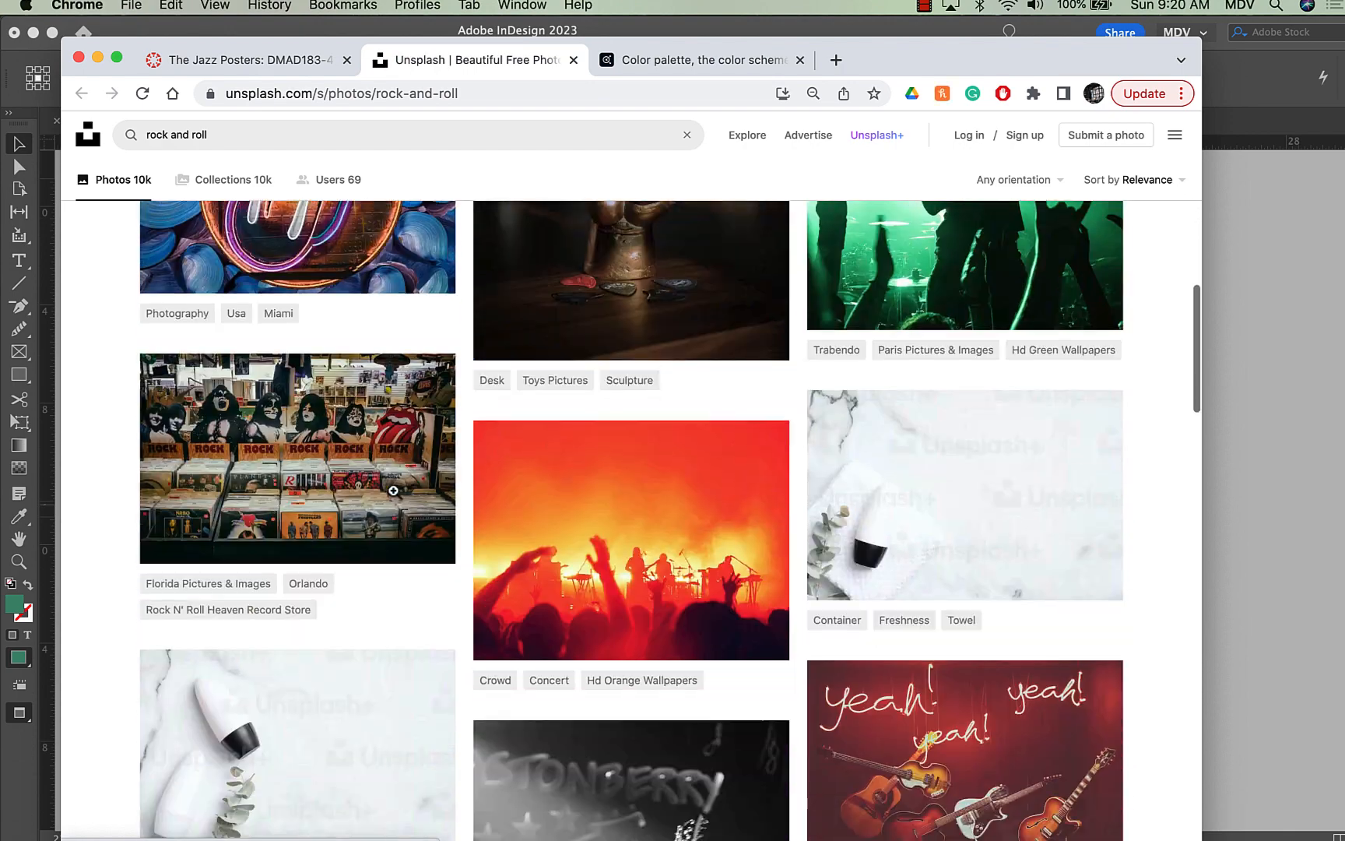
scroll(396, 476, up, 5)
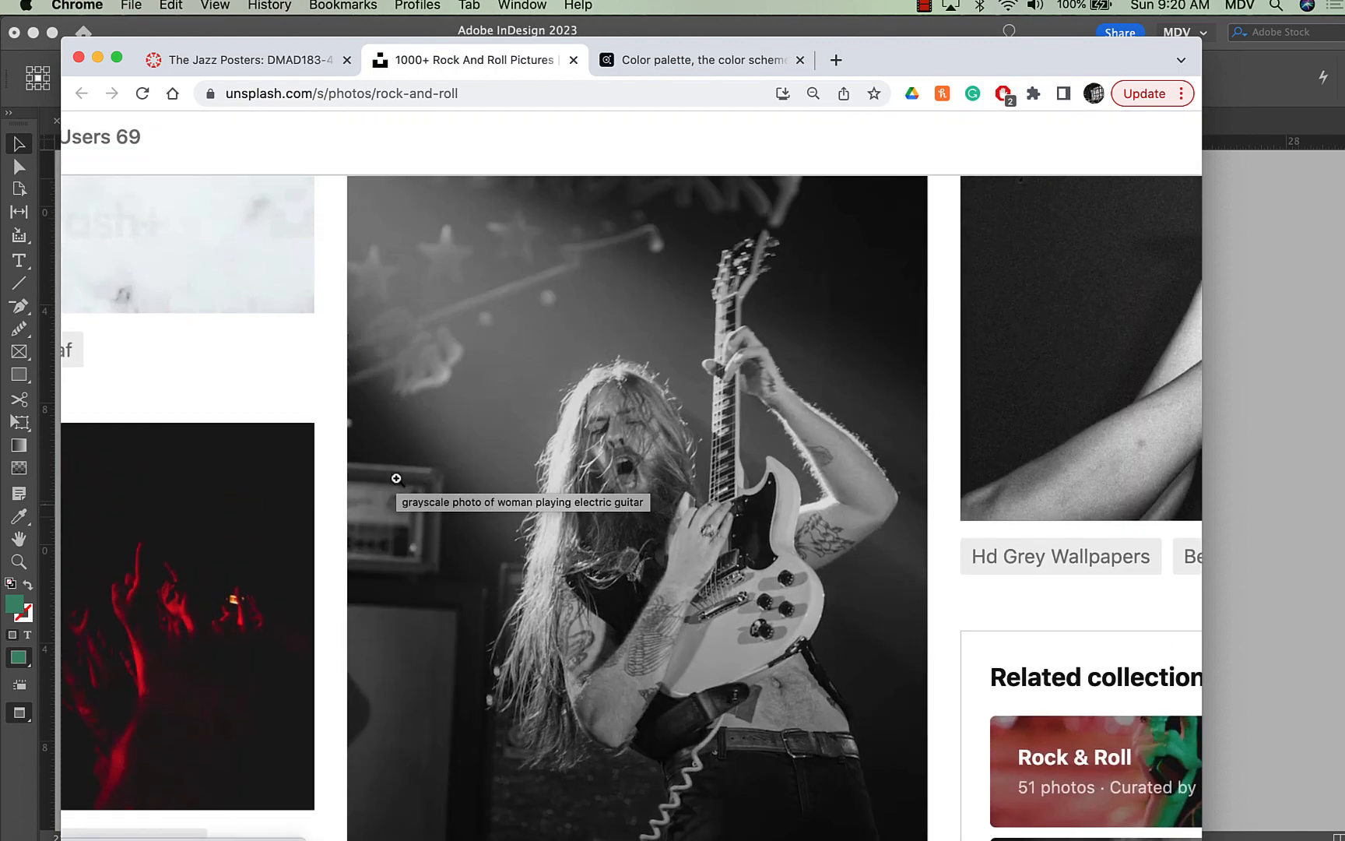
scroll(396, 476, down, 5)
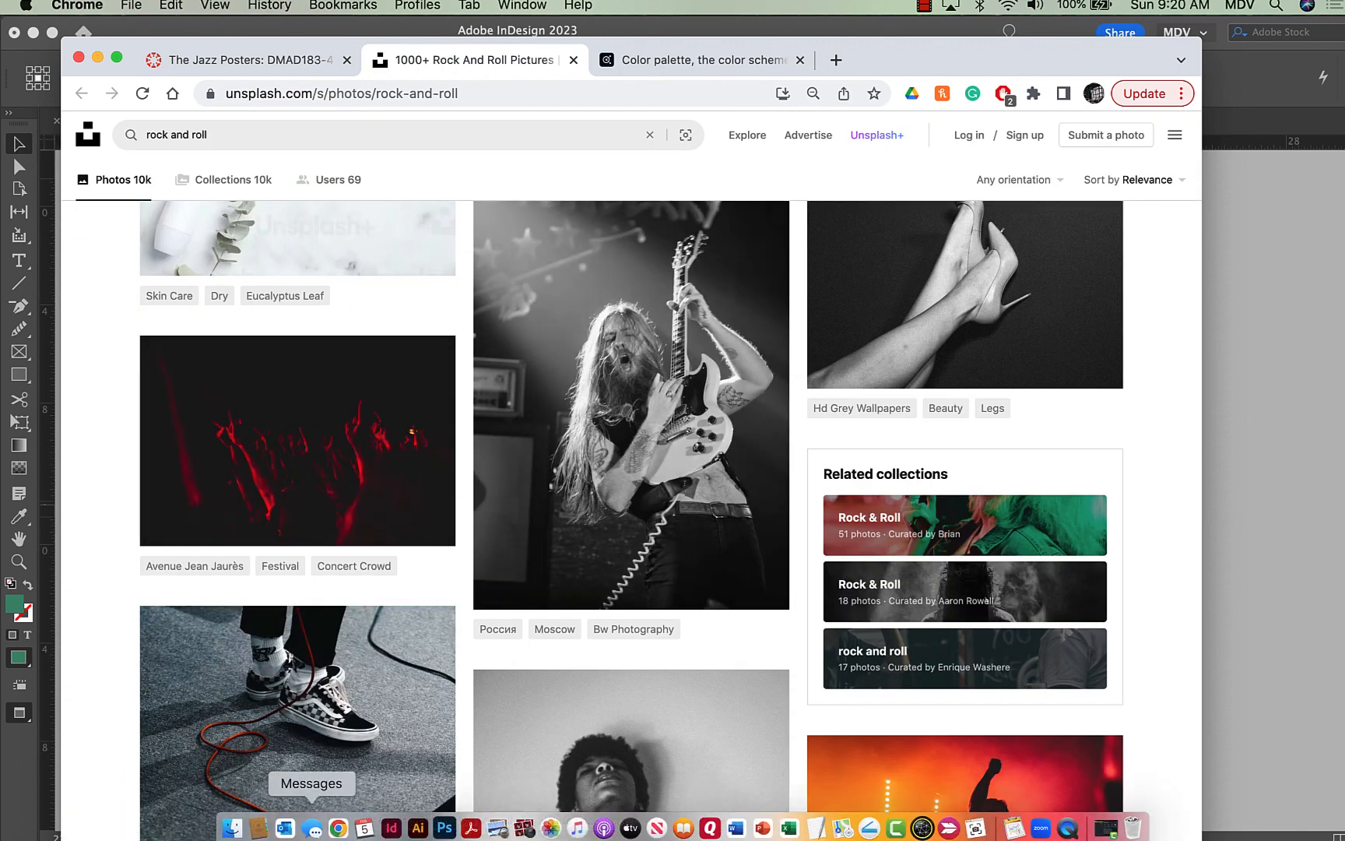
Return to the poster document in InDesign and start the Export command from page 1.
click(399, 828)
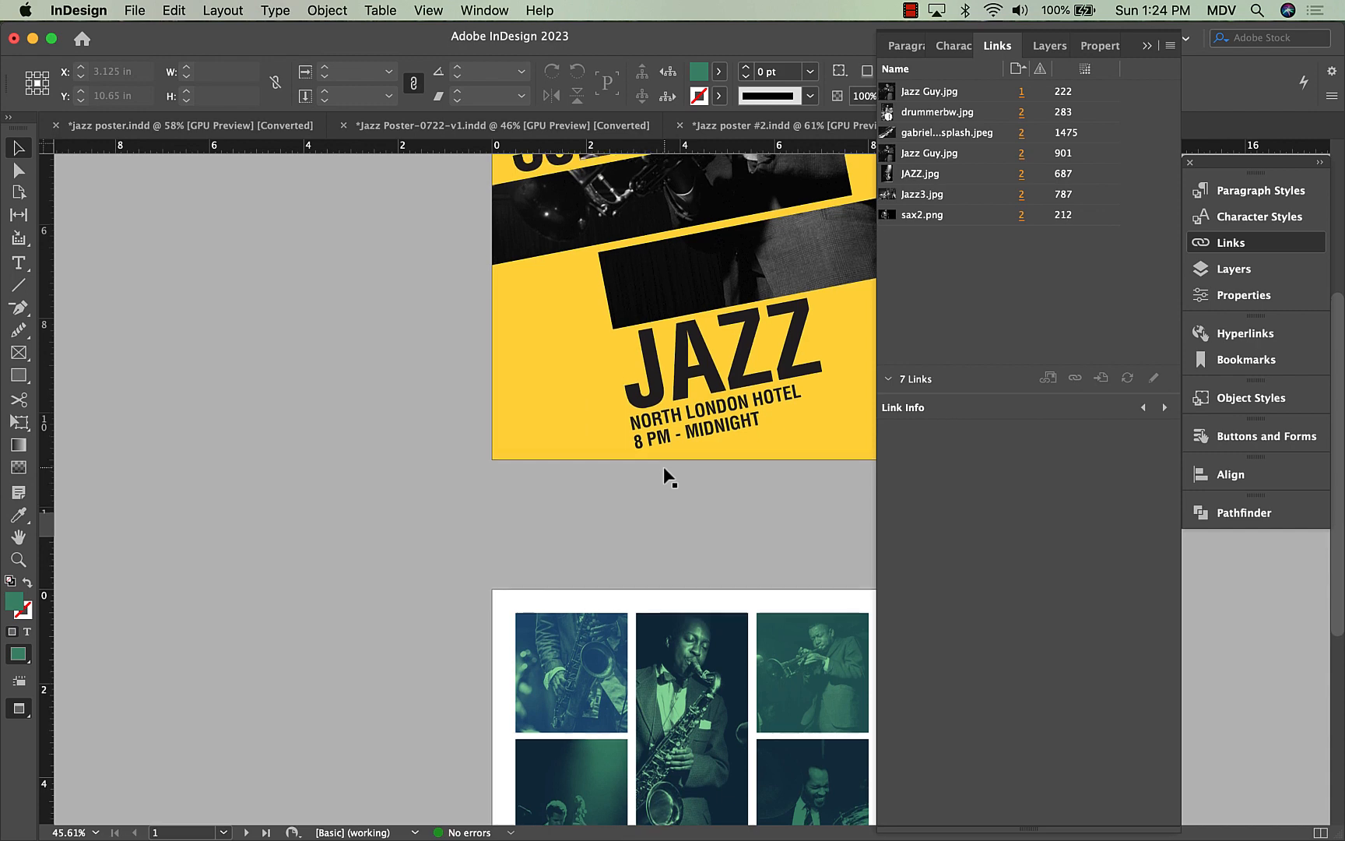
scroll(668, 473, up, 5)
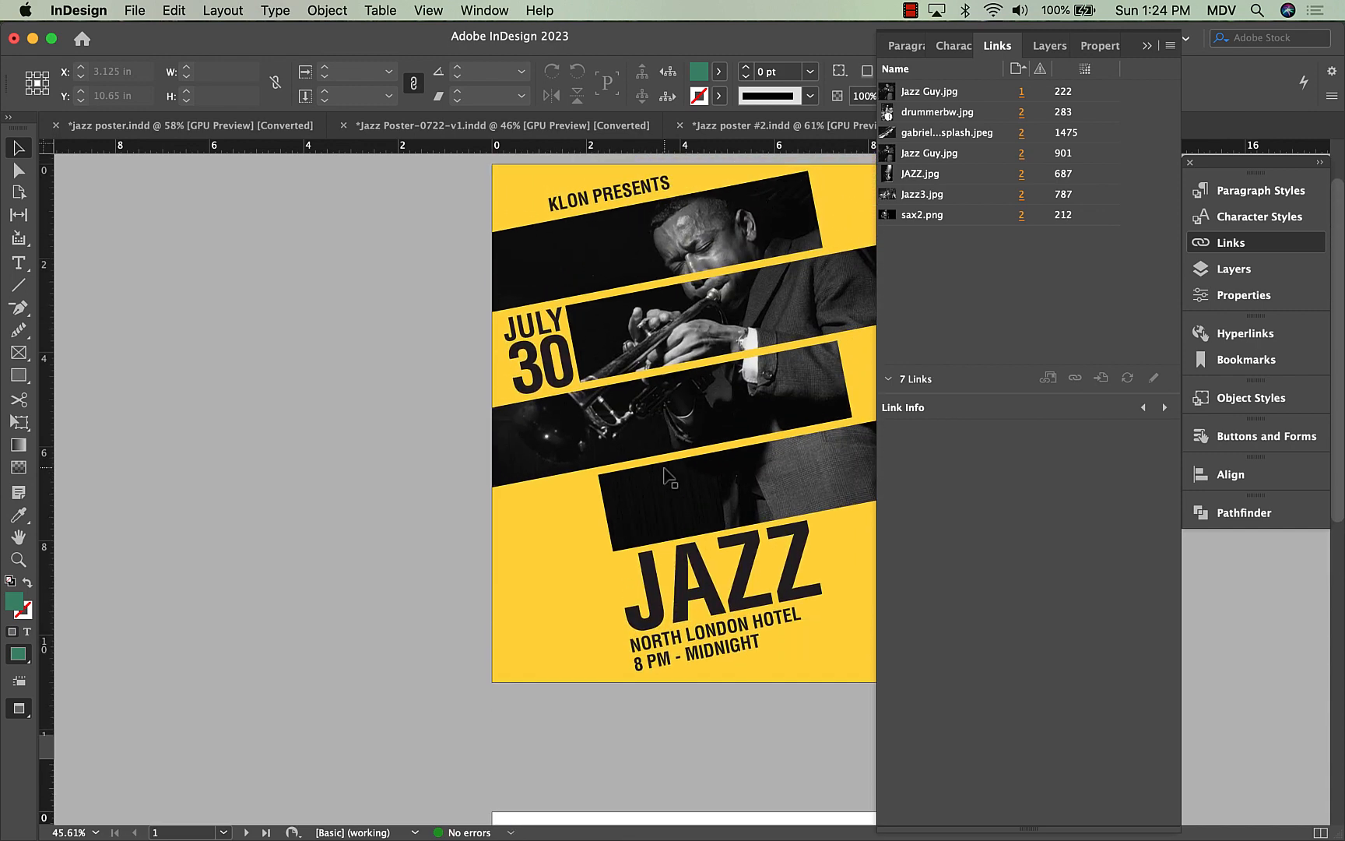
scroll(668, 477, up, 1)
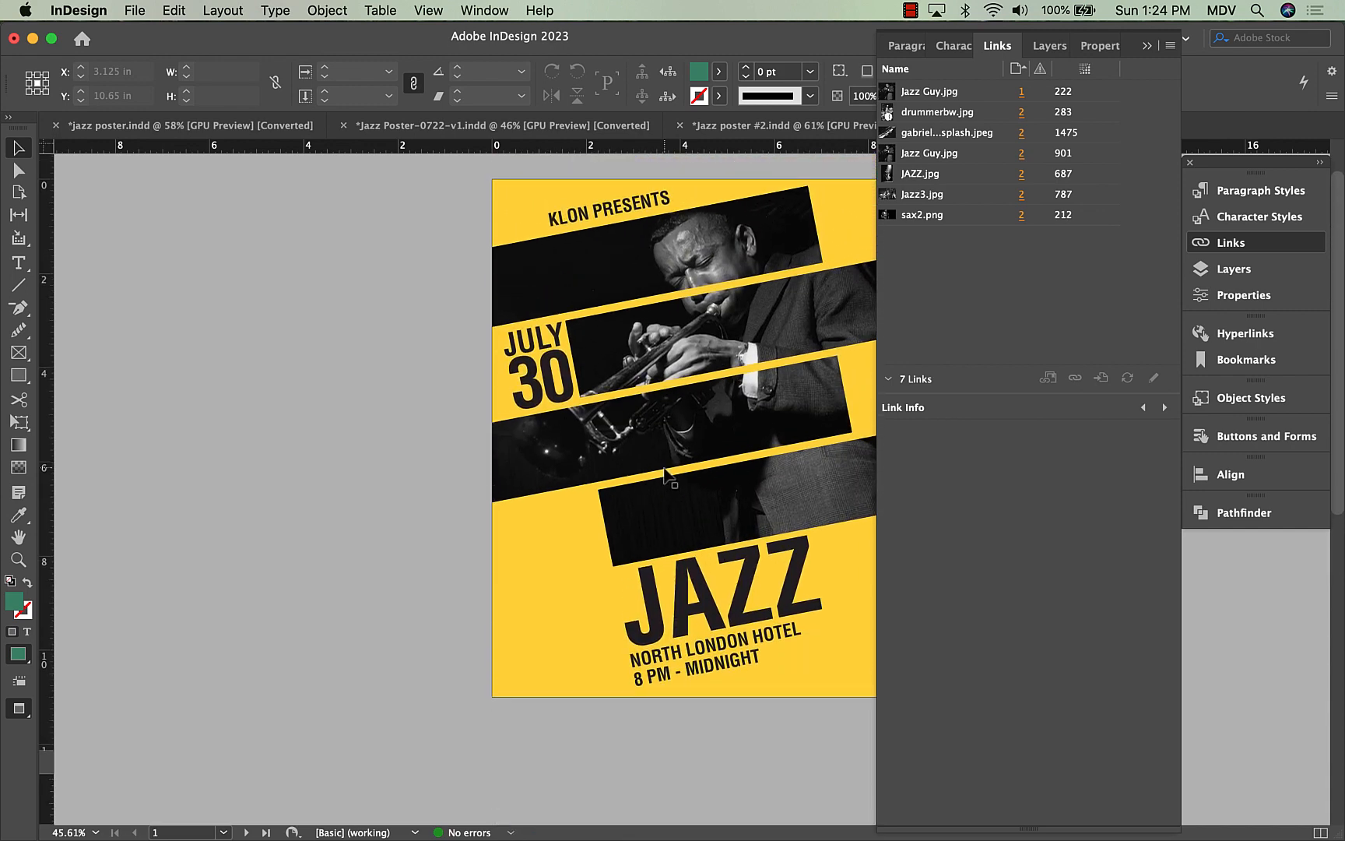
click(135, 10)
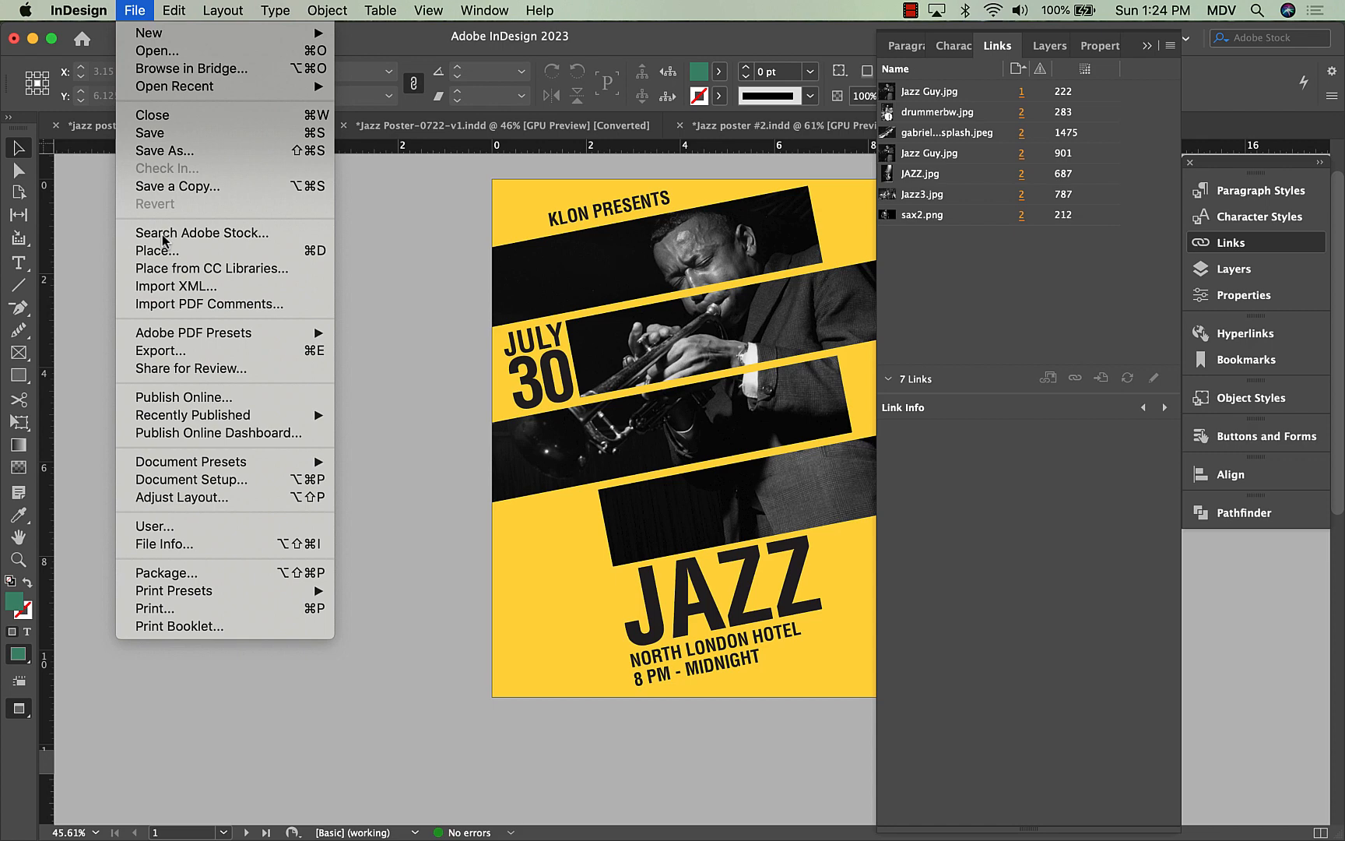
click(150, 352)
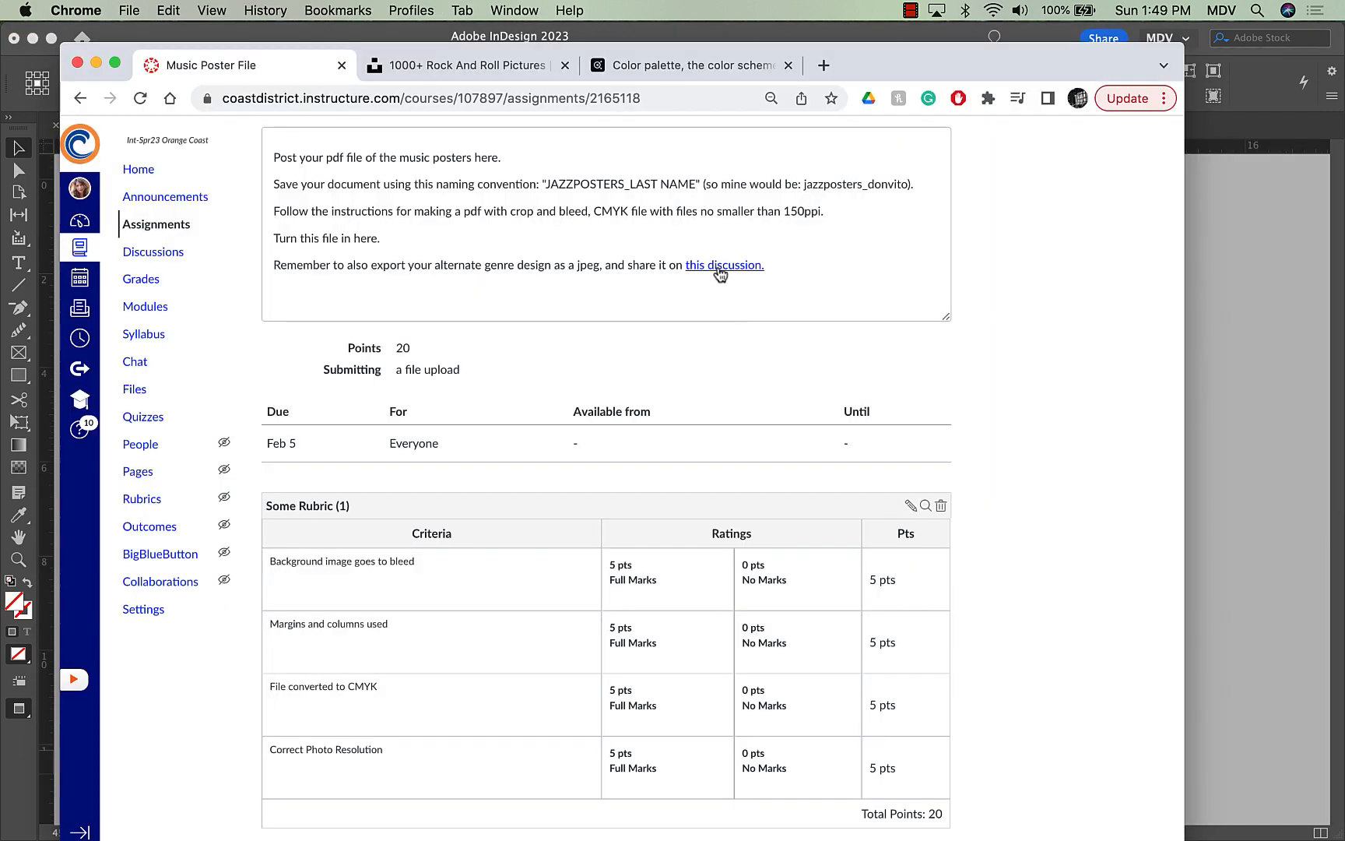
Start a reply in the music poster discussion linked from the assignment and bring up the options for inserting an image.
click(717, 268)
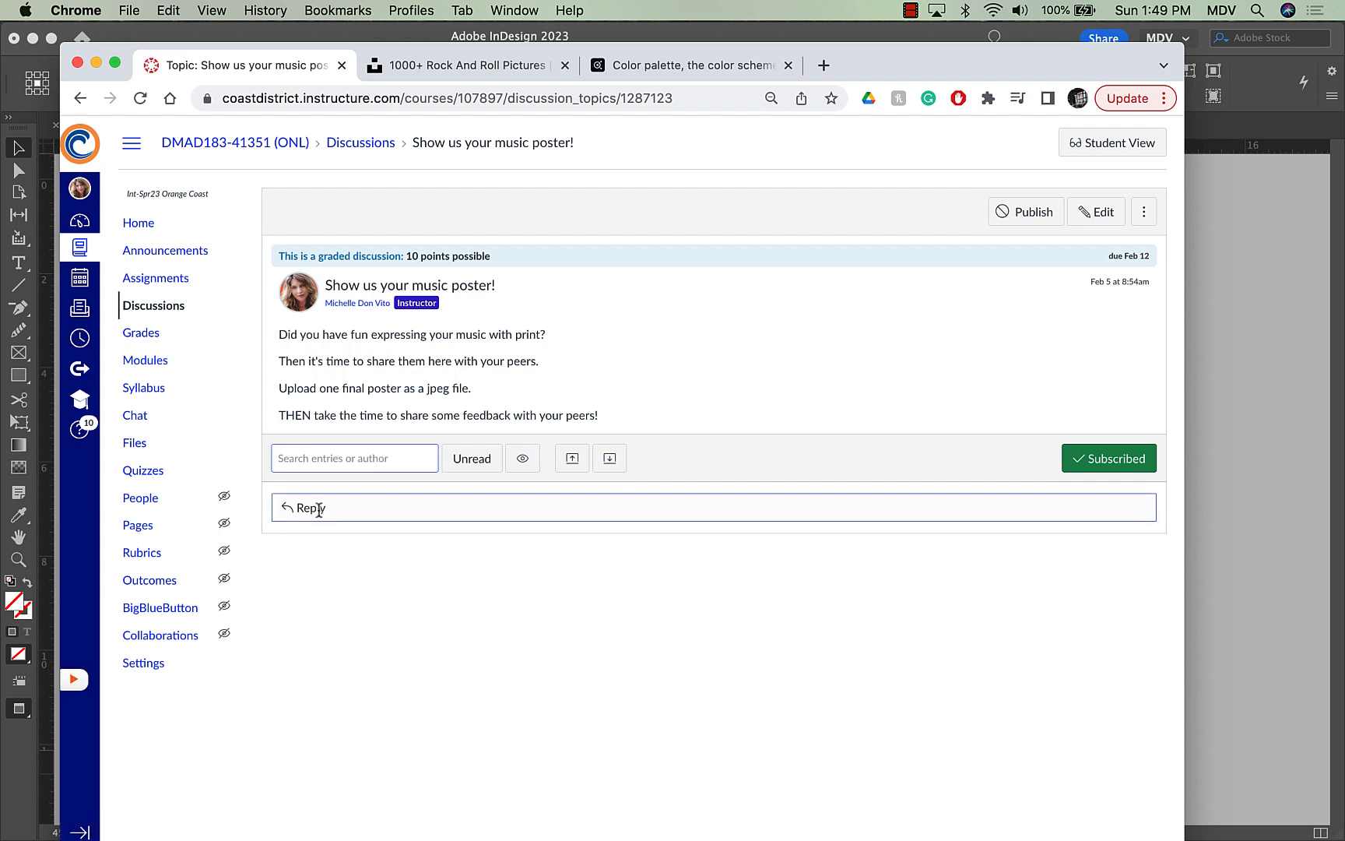
click(315, 510)
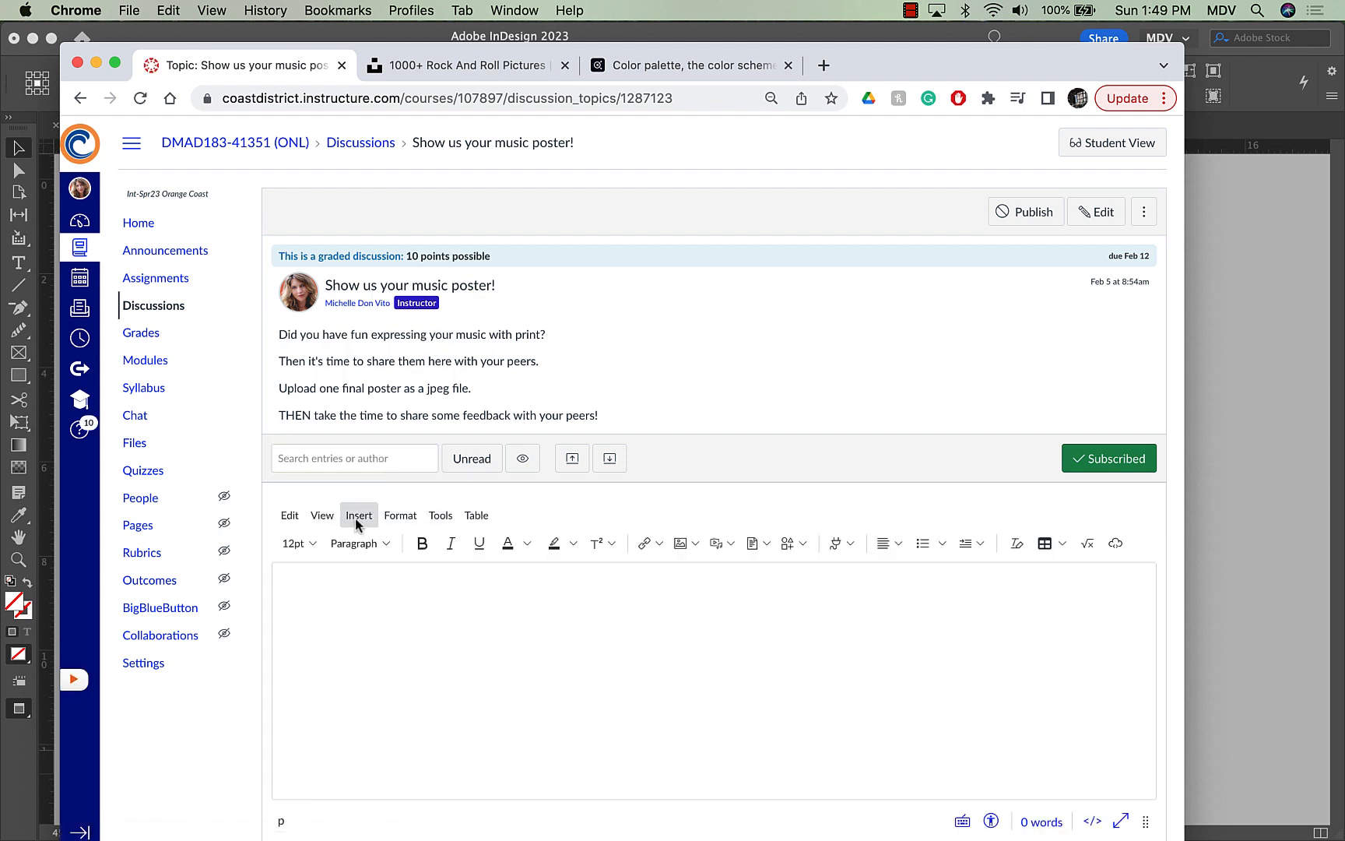
click(358, 517)
mouse_move(388, 576)
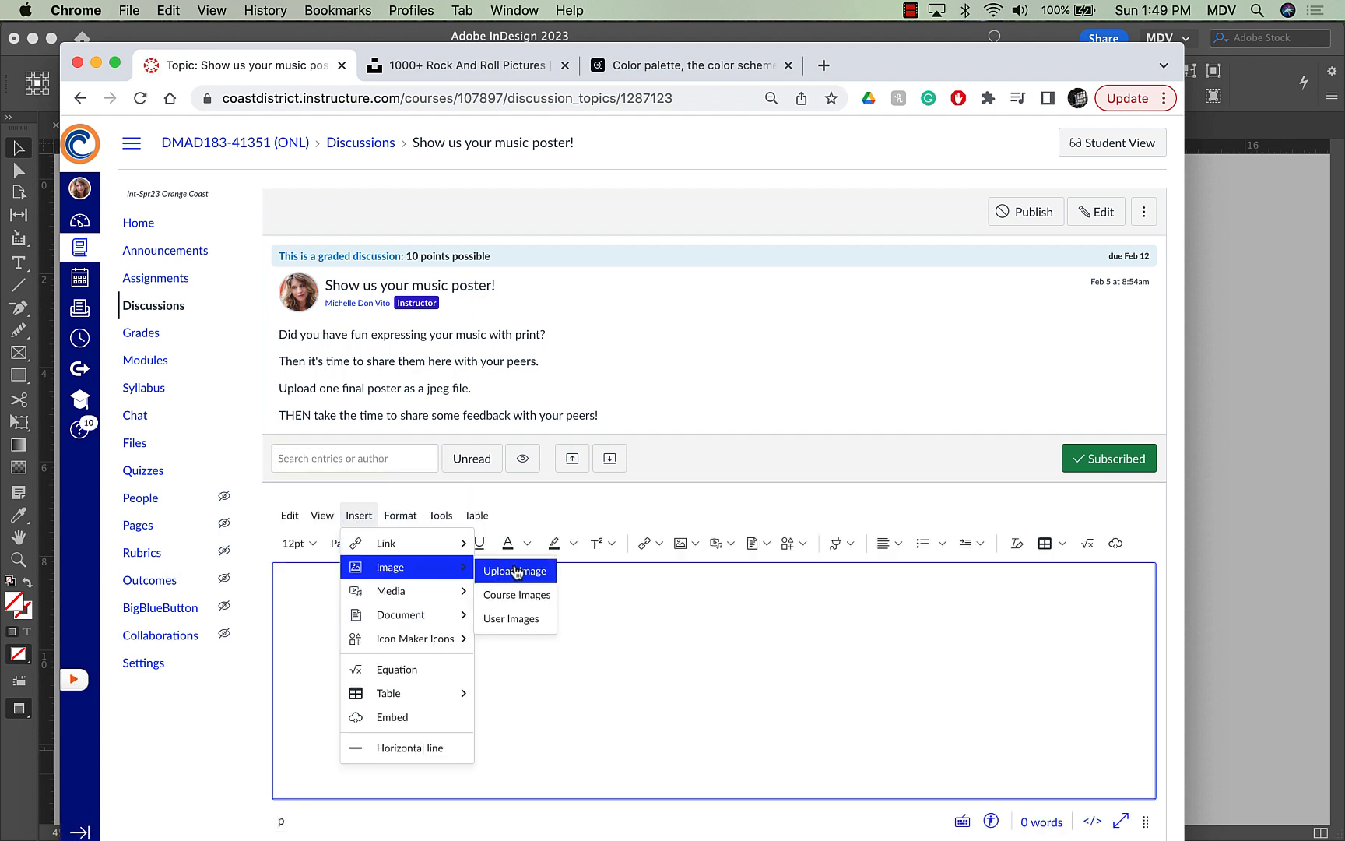